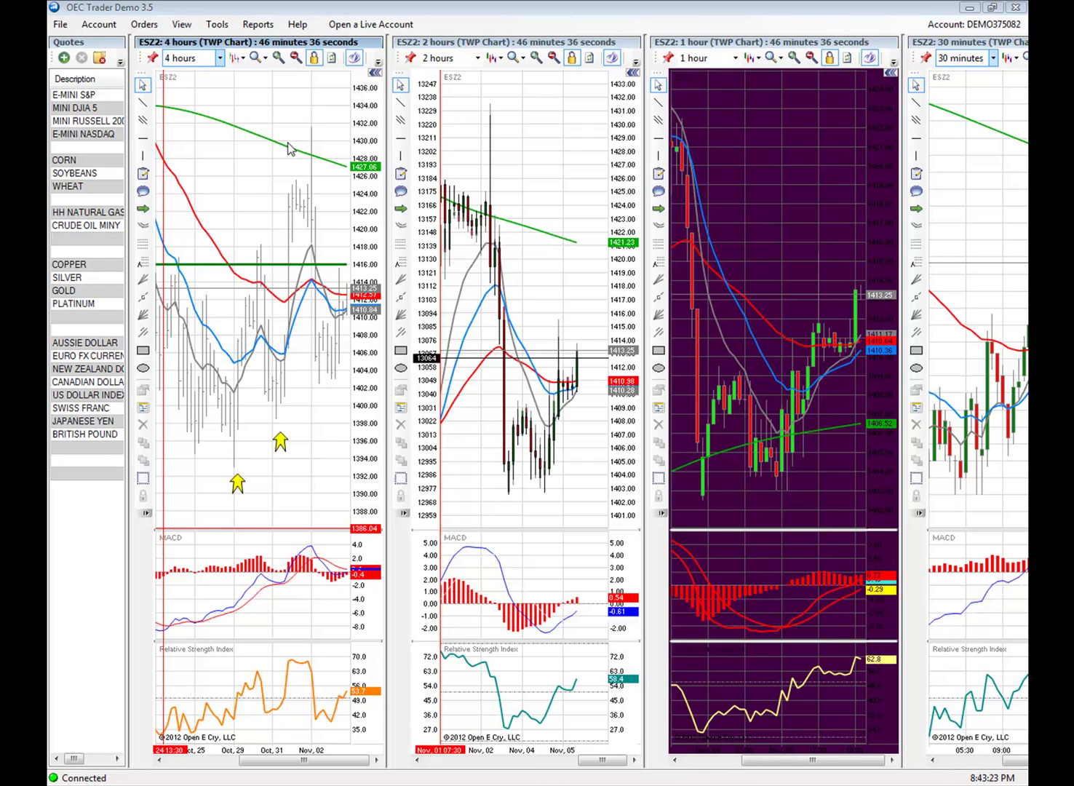
{"action": "left_click", "coordinate": [241, 60]}
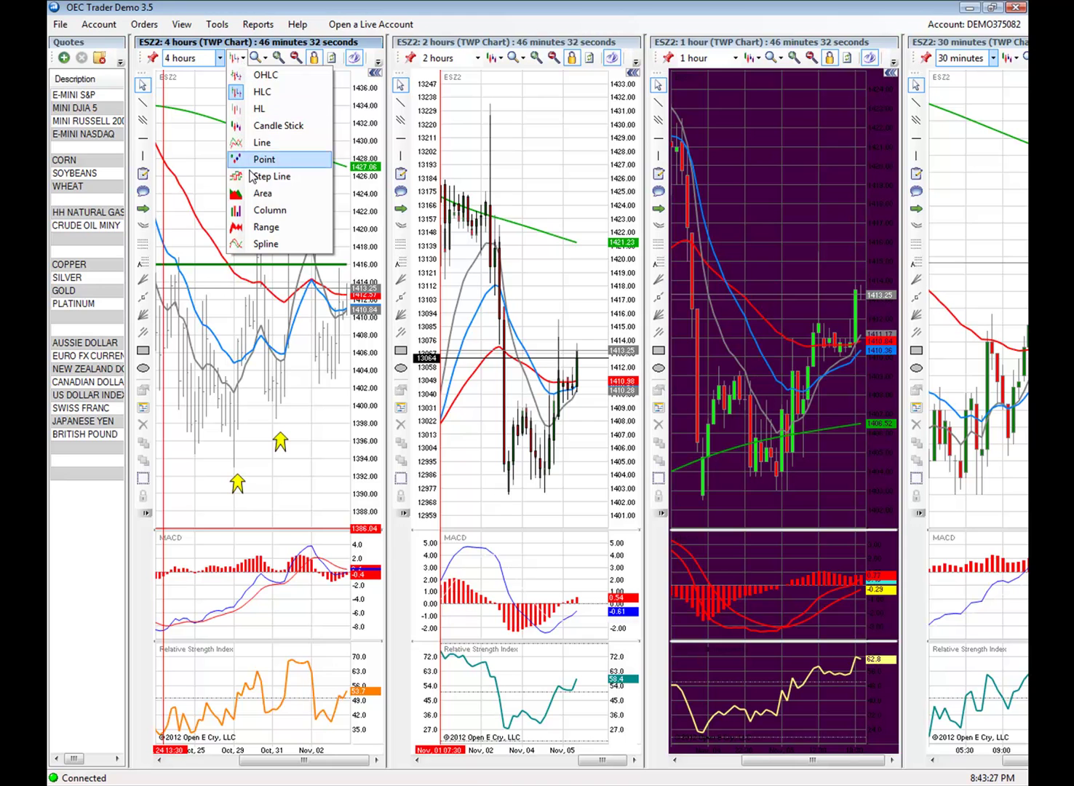
{"action": "left_click", "coordinate": [243, 63]}
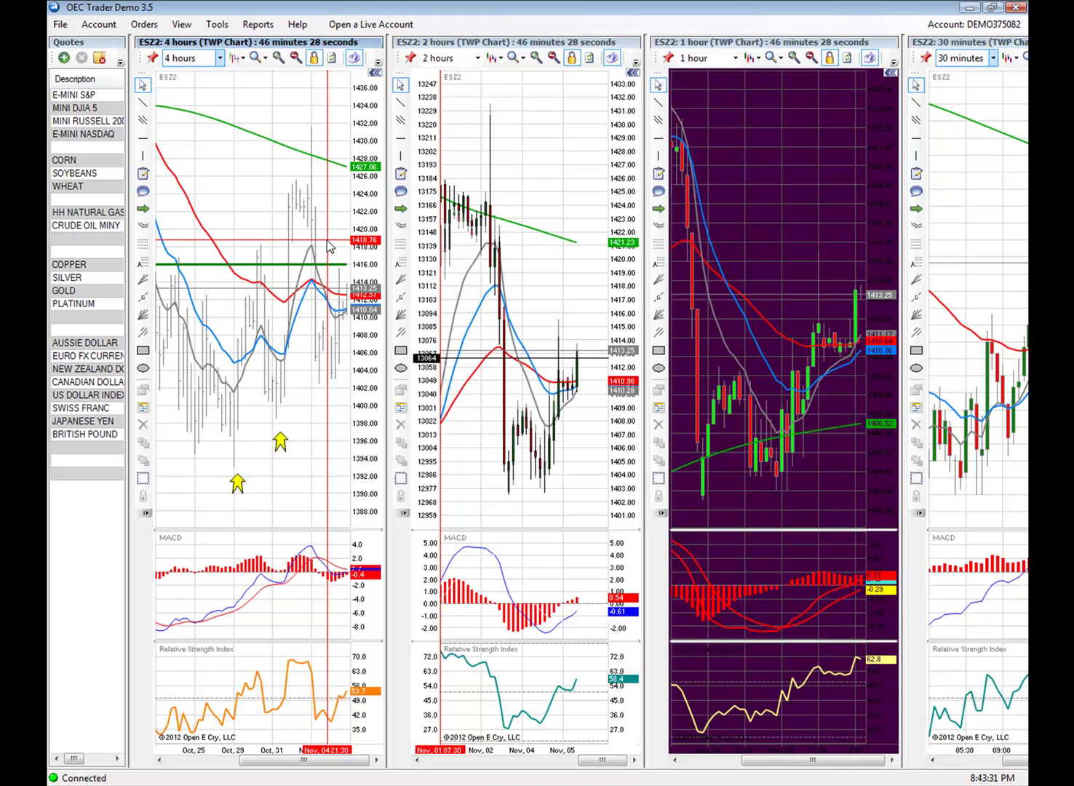
{"action": "left_click", "coordinate": [551, 424]}
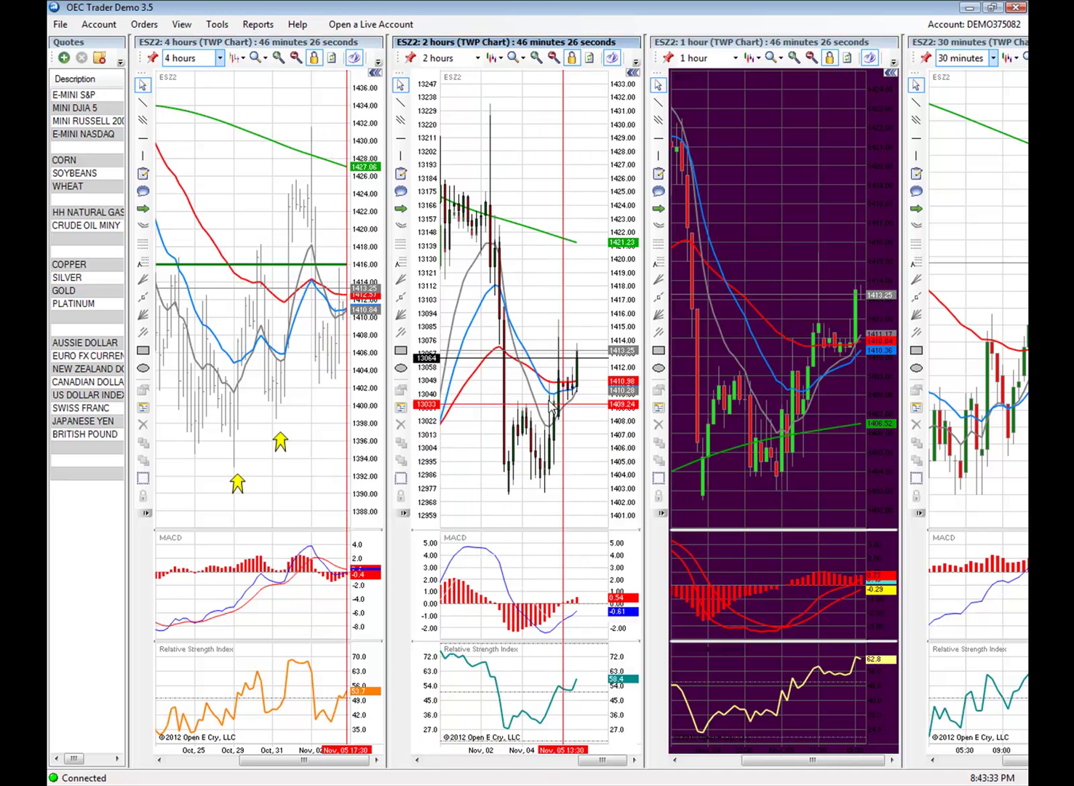
{"action": "mouse_move", "coordinate": [590, 472]}
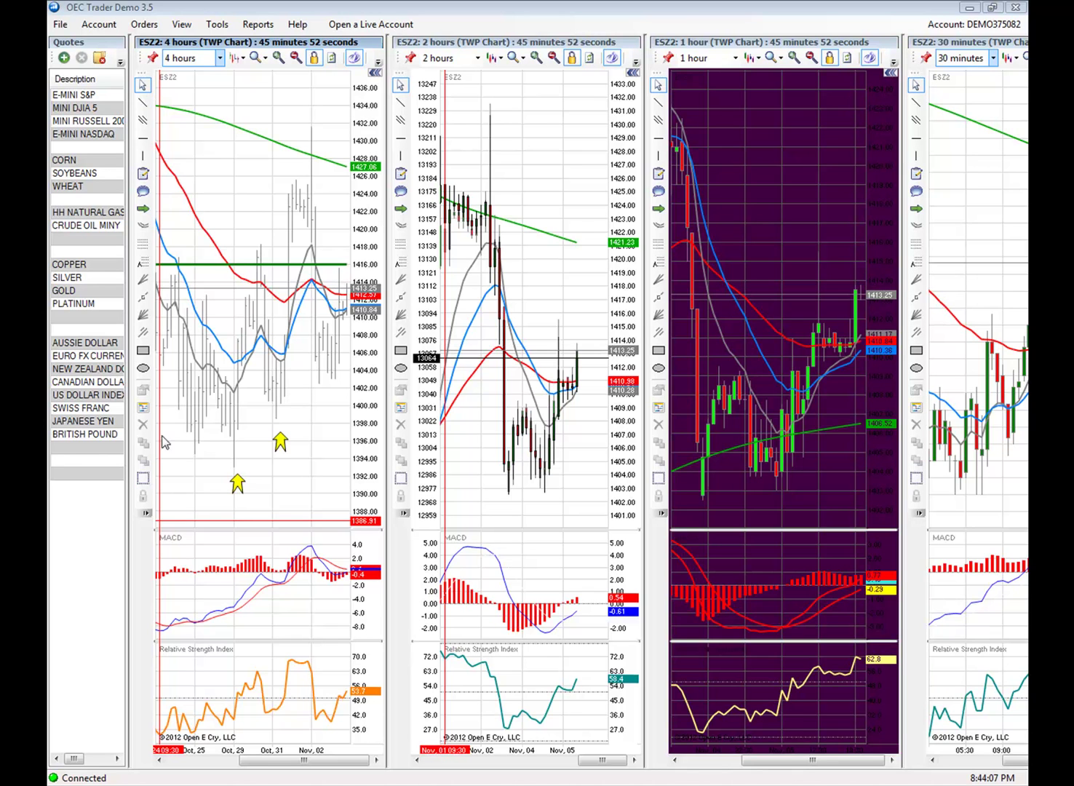
Mark the 4-hour chart with an up arrow below the early-November low and a horizontal line at about 1402.25
{"action": "left_click", "coordinate": [144, 210]}
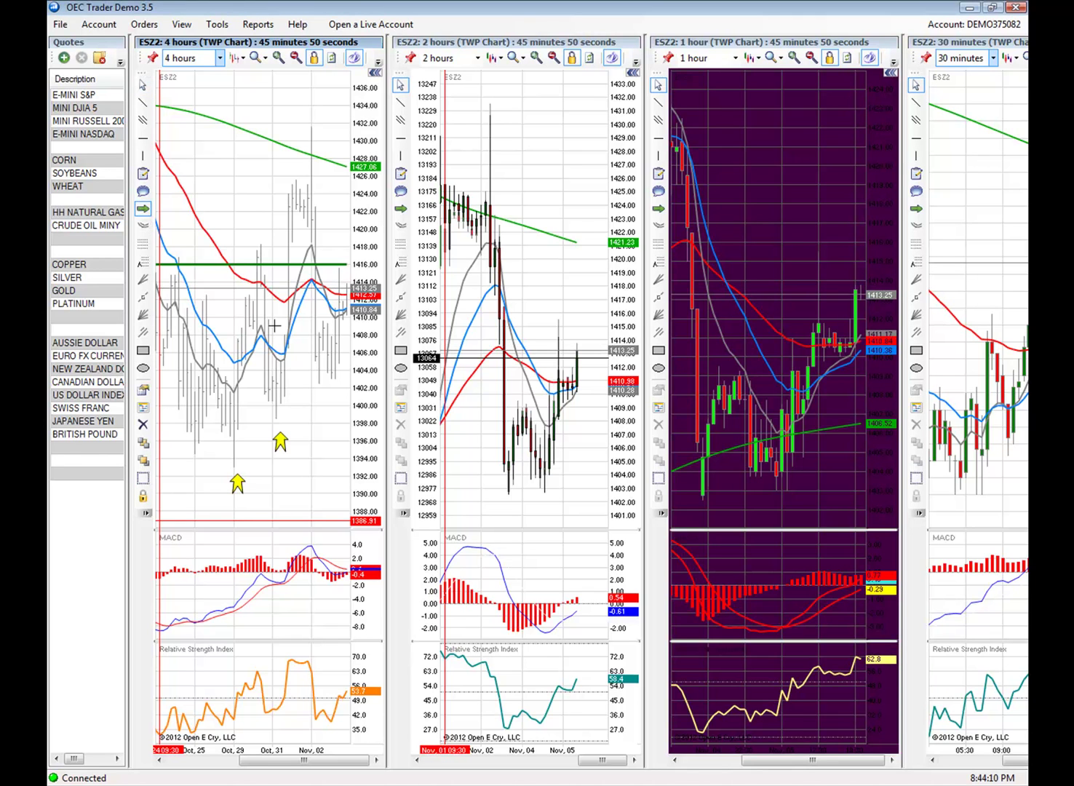
{"action": "left_click", "coordinate": [317, 424]}
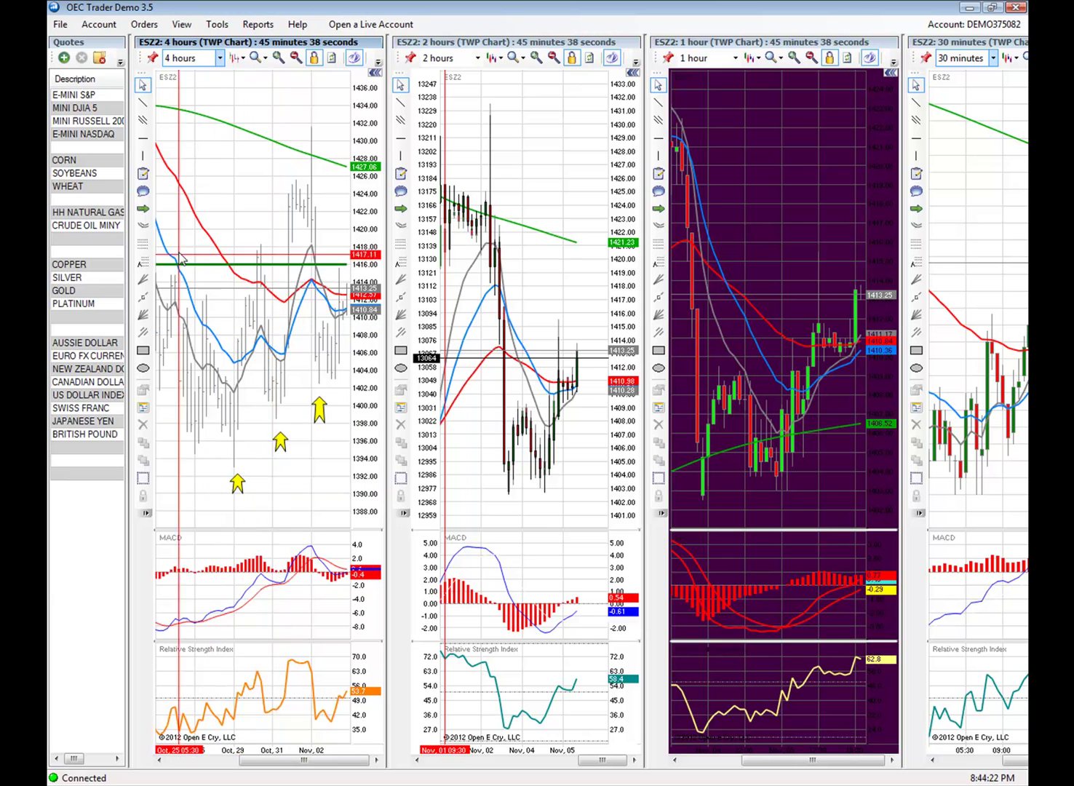
{"action": "left_click", "coordinate": [142, 143]}
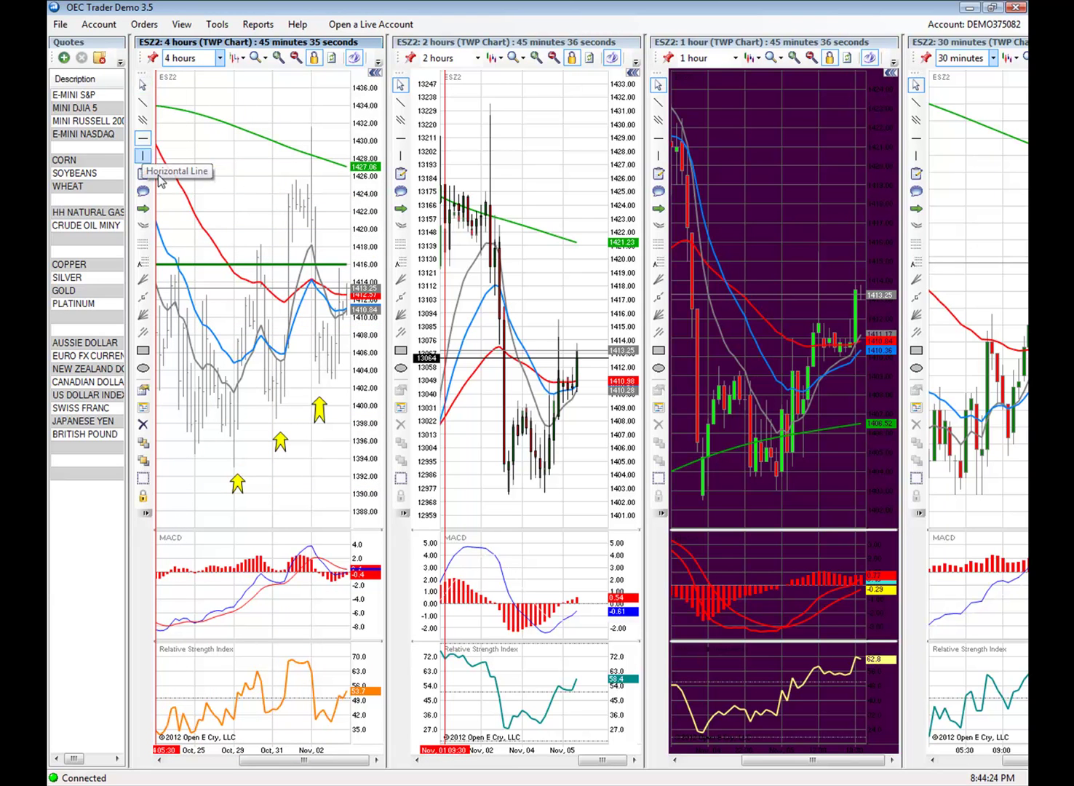
{"action": "left_click", "coordinate": [346, 384]}
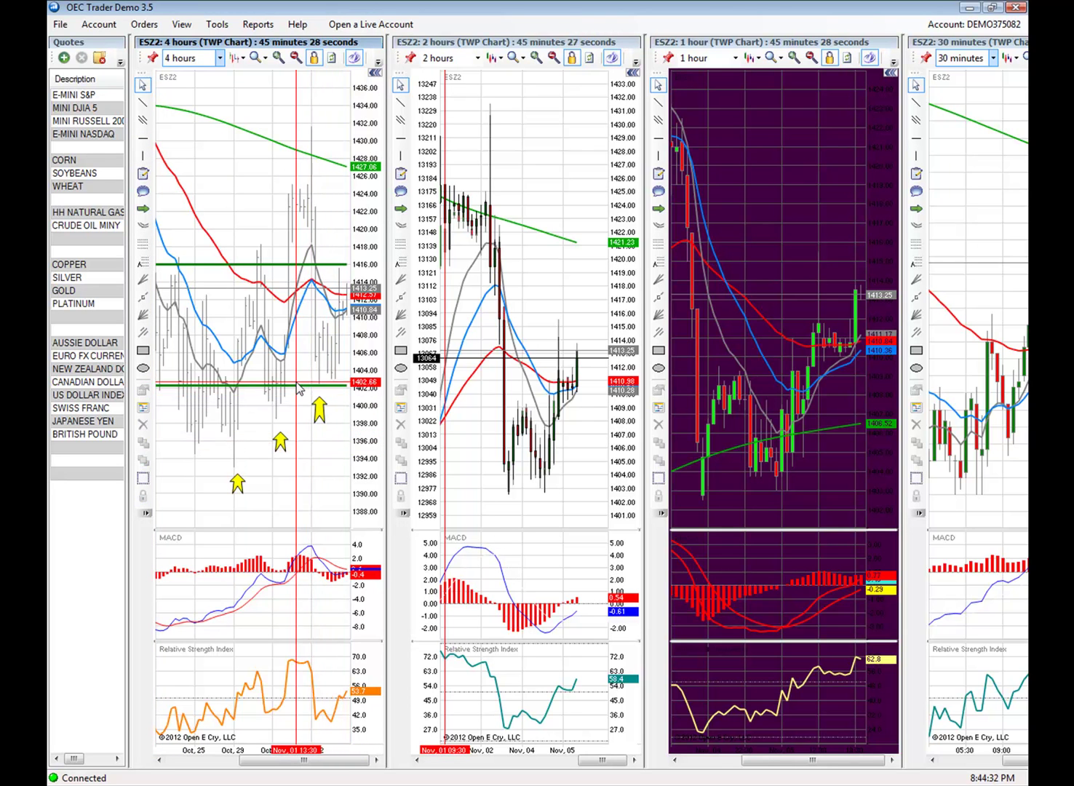
{"action": "mouse_move", "coordinate": [297, 386]}
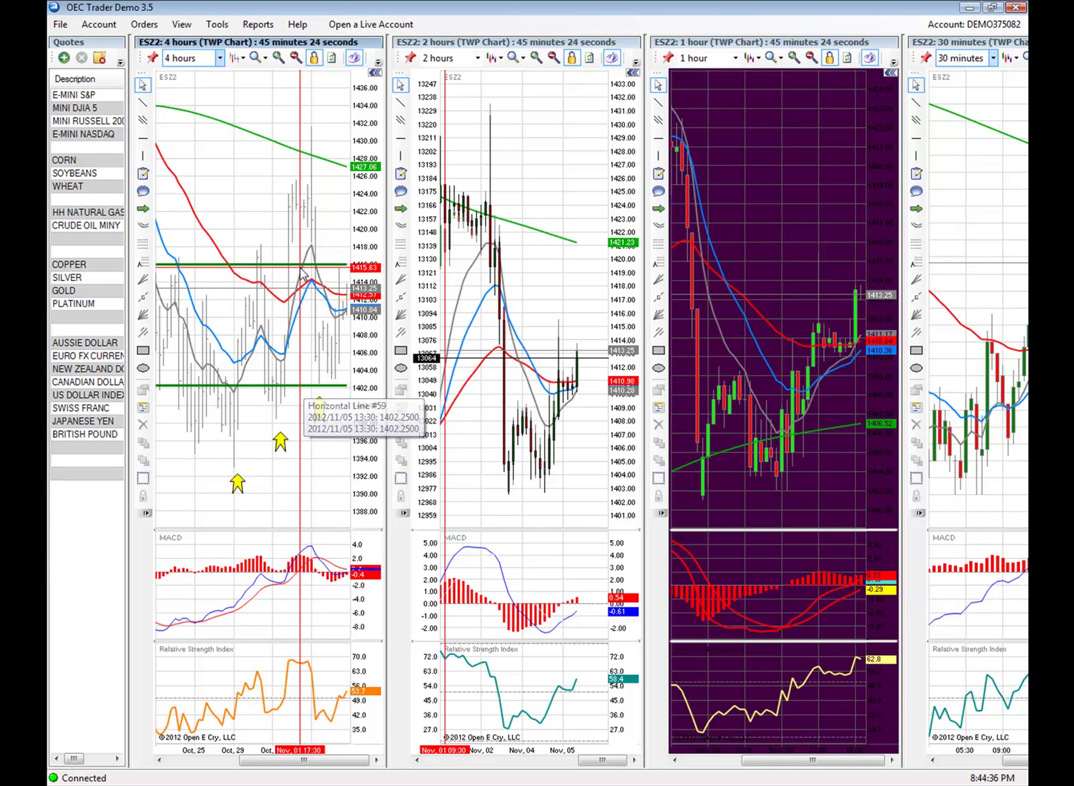
{"action": "mouse_move", "coordinate": [299, 263]}
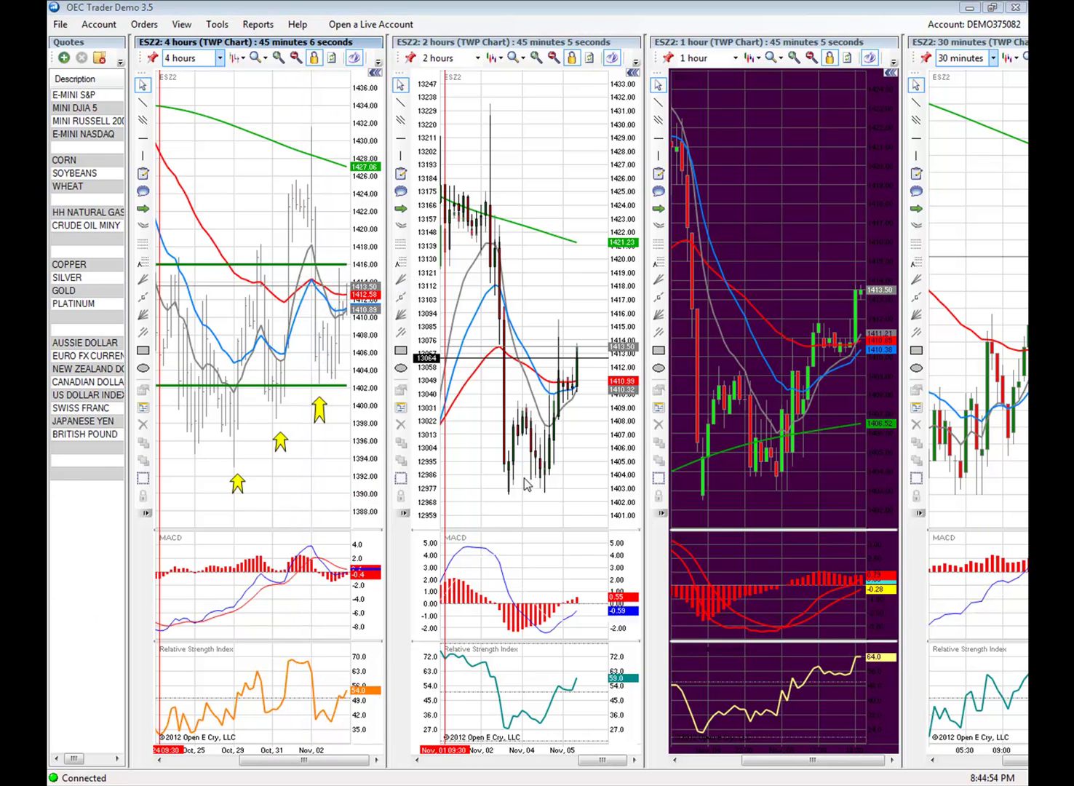
Turn off the right margin of the 2-hour chart
{"action": "left_click", "coordinate": [504, 433]}
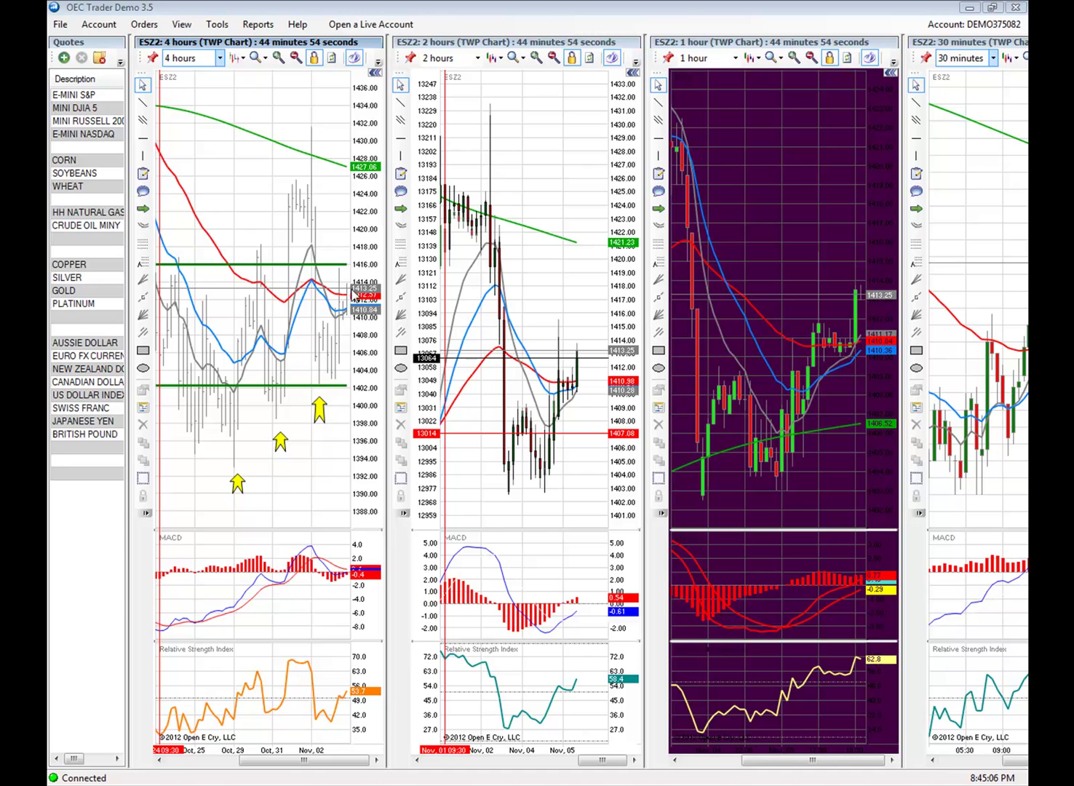
{"action": "right_click", "coordinate": [575, 275]}
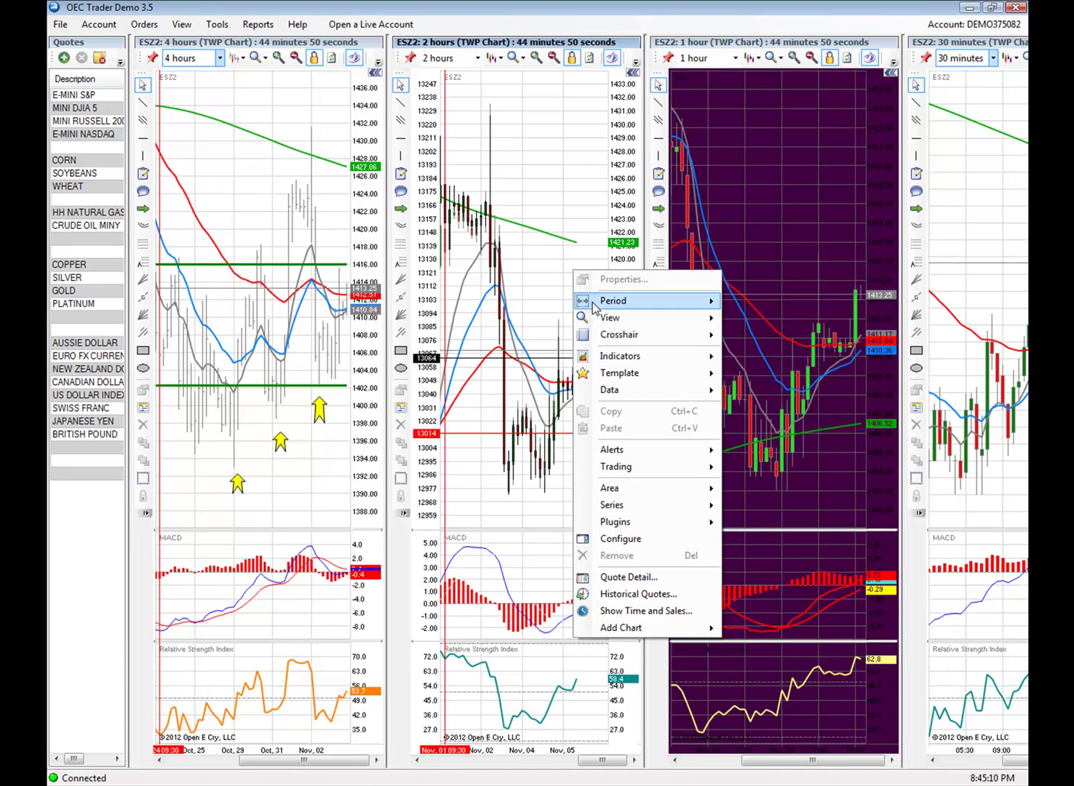
{"action": "mouse_move", "coordinate": [644, 318]}
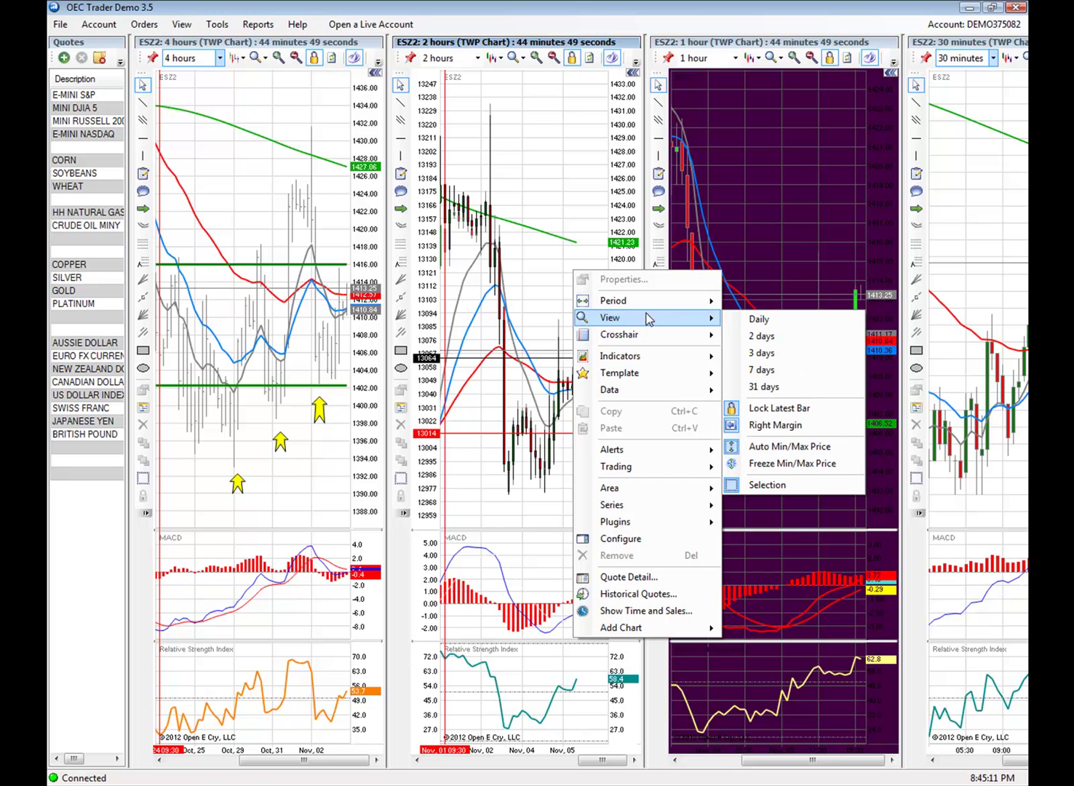
{"action": "left_click", "coordinate": [778, 428]}
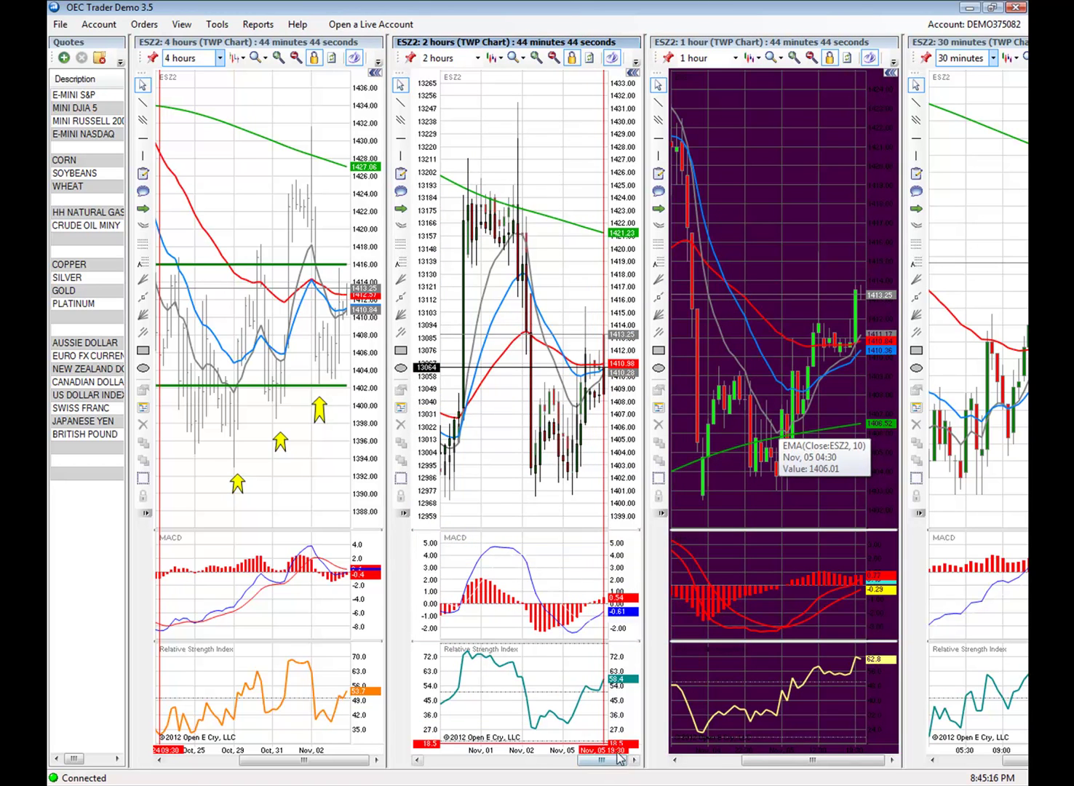
Turn the right margin of the 2-hour chart back on
{"action": "right_click", "coordinate": [551, 261]}
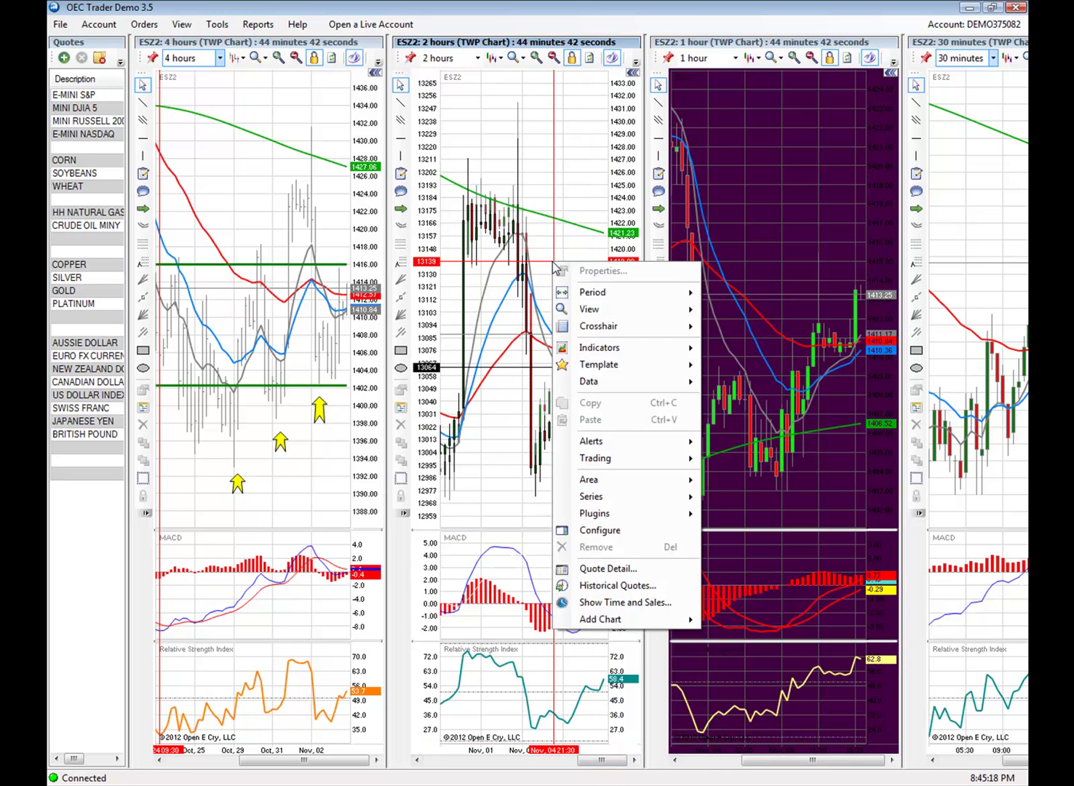
{"action": "mouse_move", "coordinate": [663, 318]}
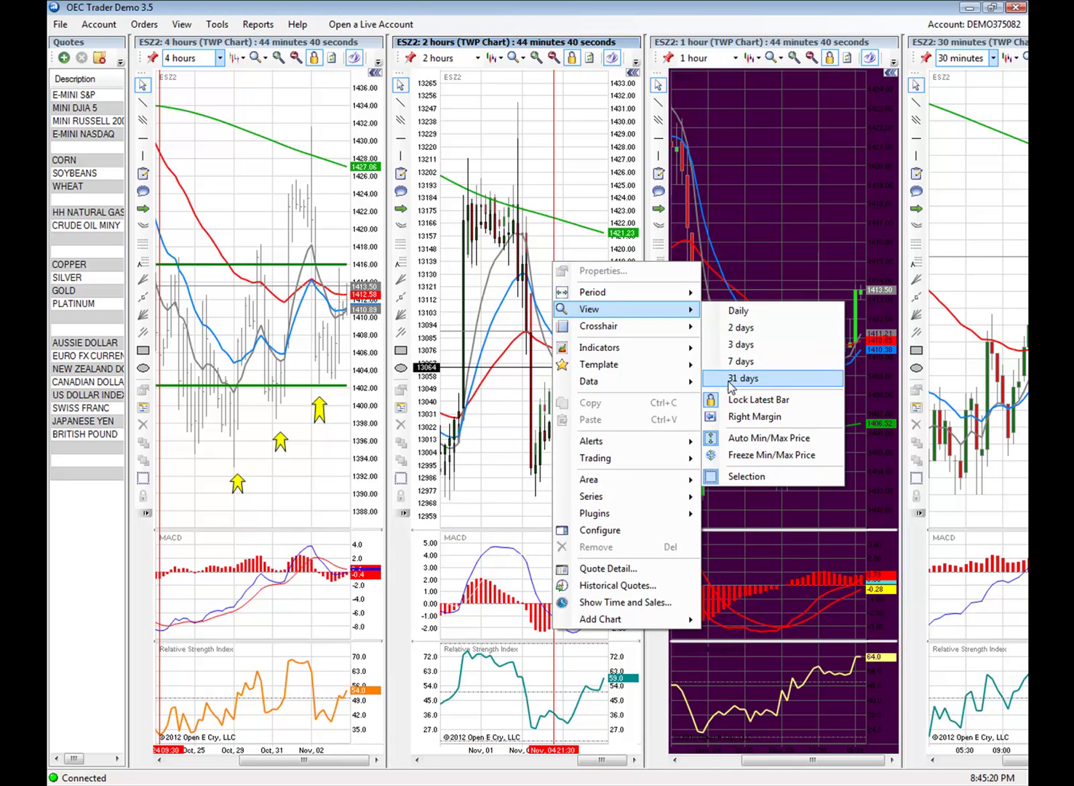
{"action": "left_click", "coordinate": [744, 417]}
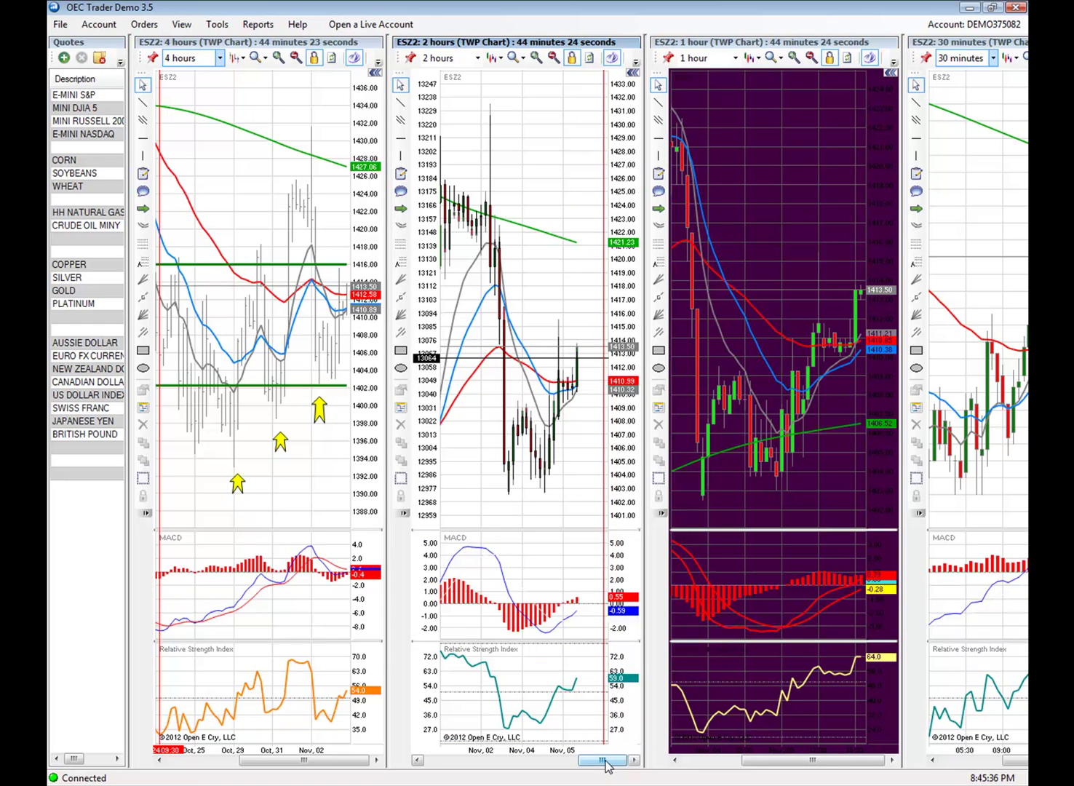
Look back through the 2-hour chart's history to early October and return to the latest bars
{"action": "left_click_drag", "start_coordinate": [605, 760], "coordinate": [643, 758]}
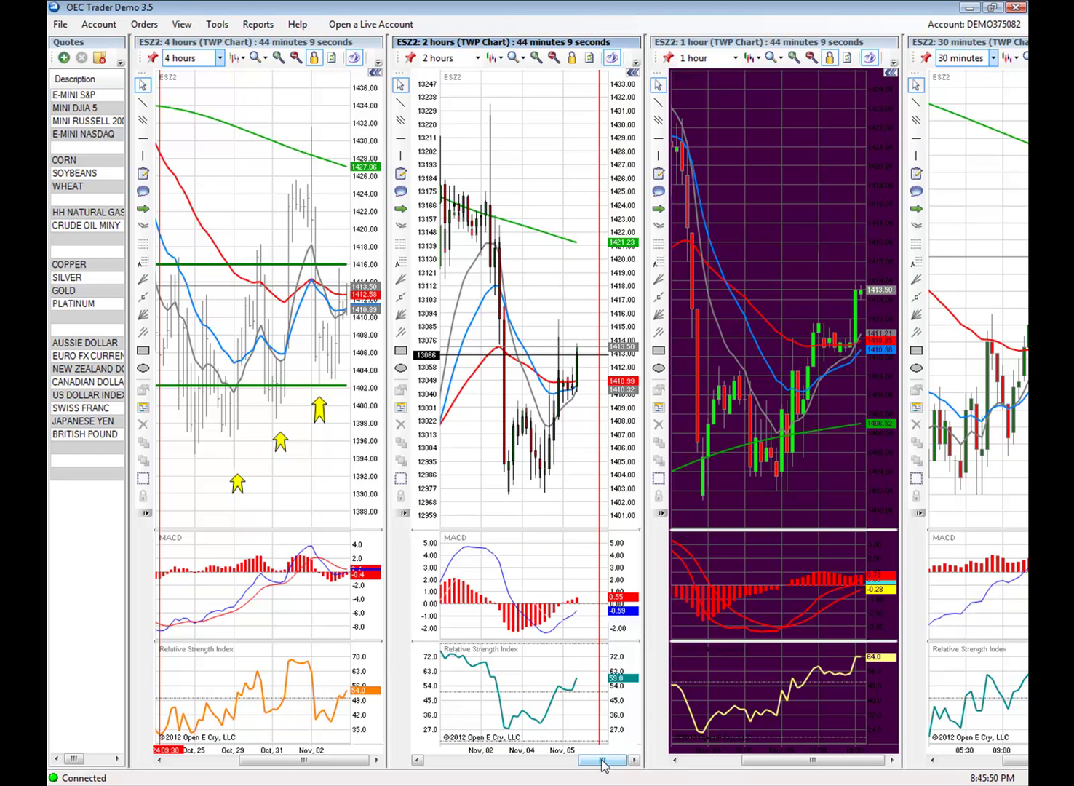
{"action": "left_click_drag", "start_coordinate": [599, 759], "coordinate": [463, 770]}
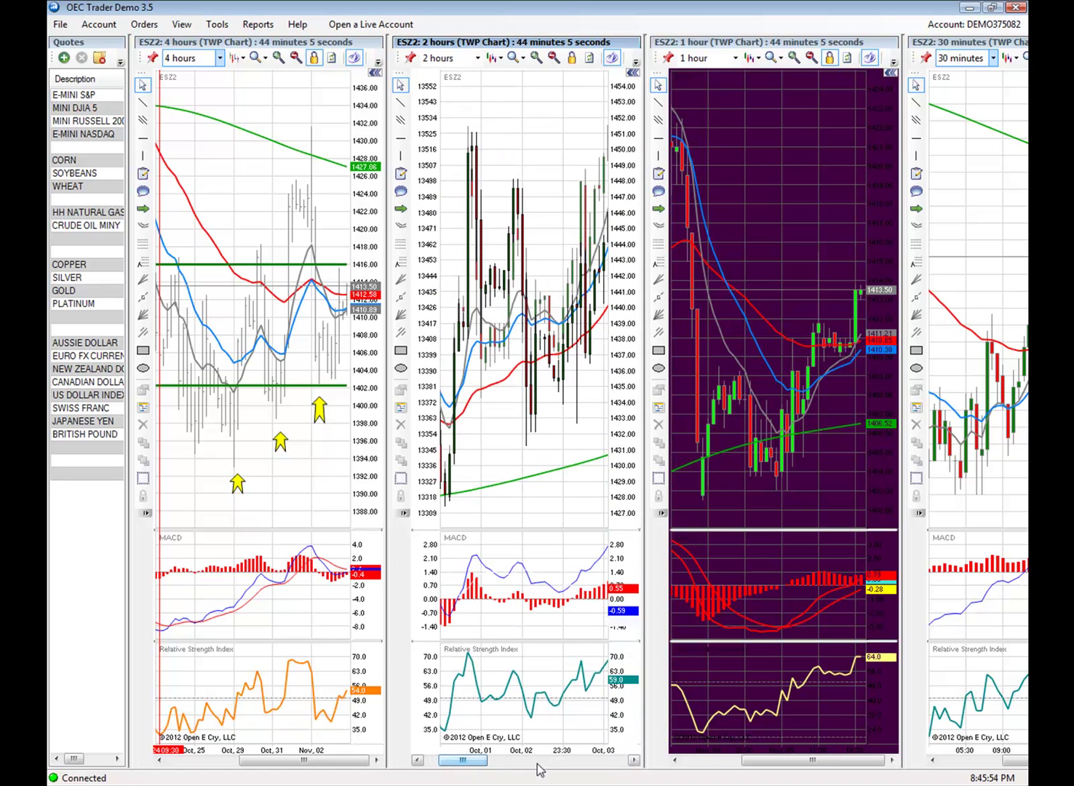
{"action": "left_click_drag", "start_coordinate": [469, 765], "coordinate": [619, 766]}
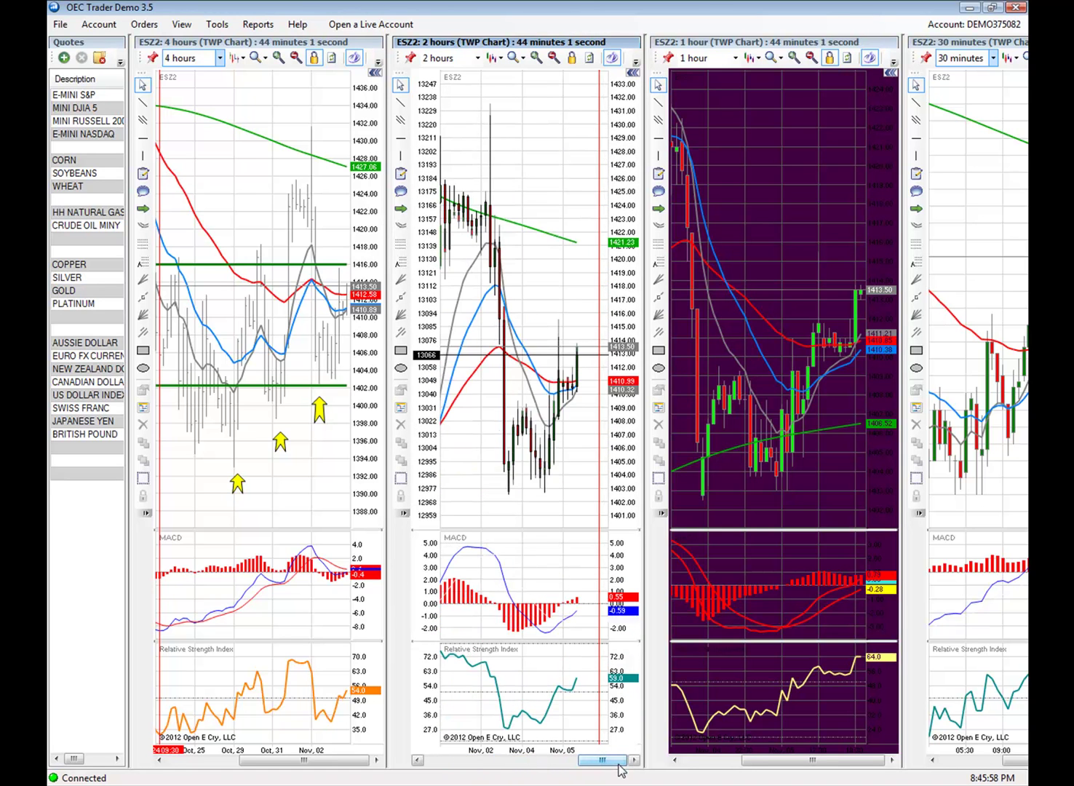
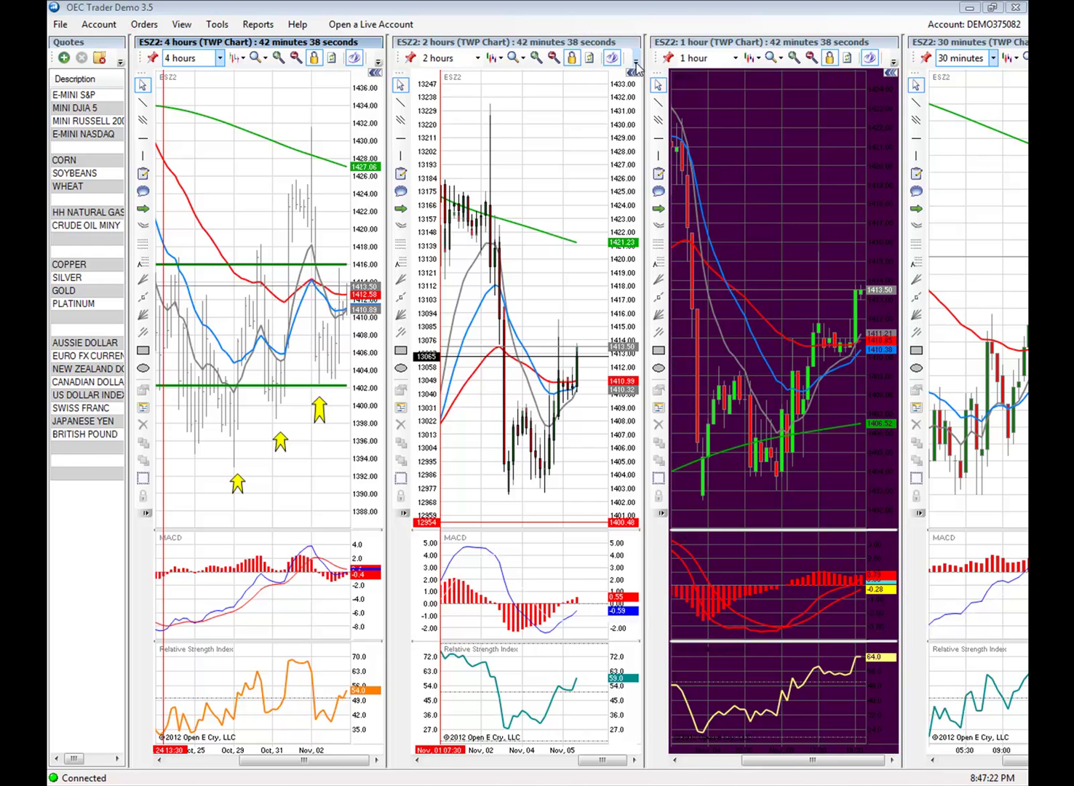
Review the placement and overlay options for adding a symbol to the 2-hour chart, leaving without adding one
{"action": "left_click", "coordinate": [636, 61]}
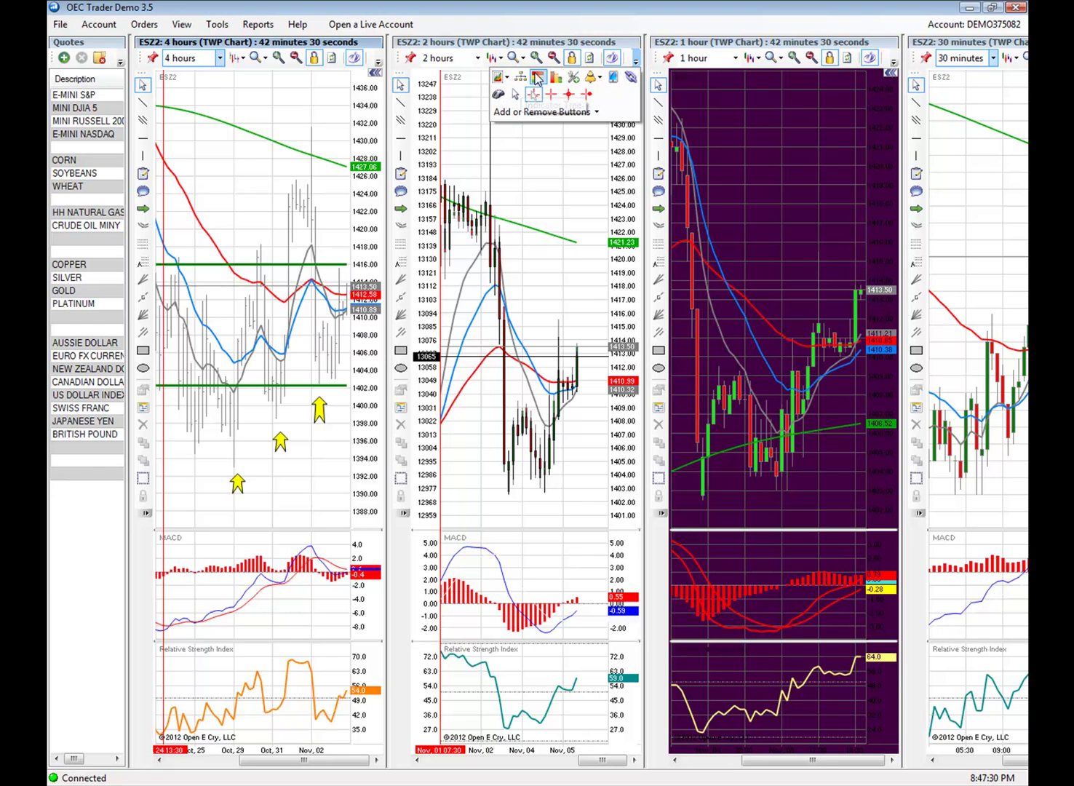
{"action": "left_click", "coordinate": [575, 80]}
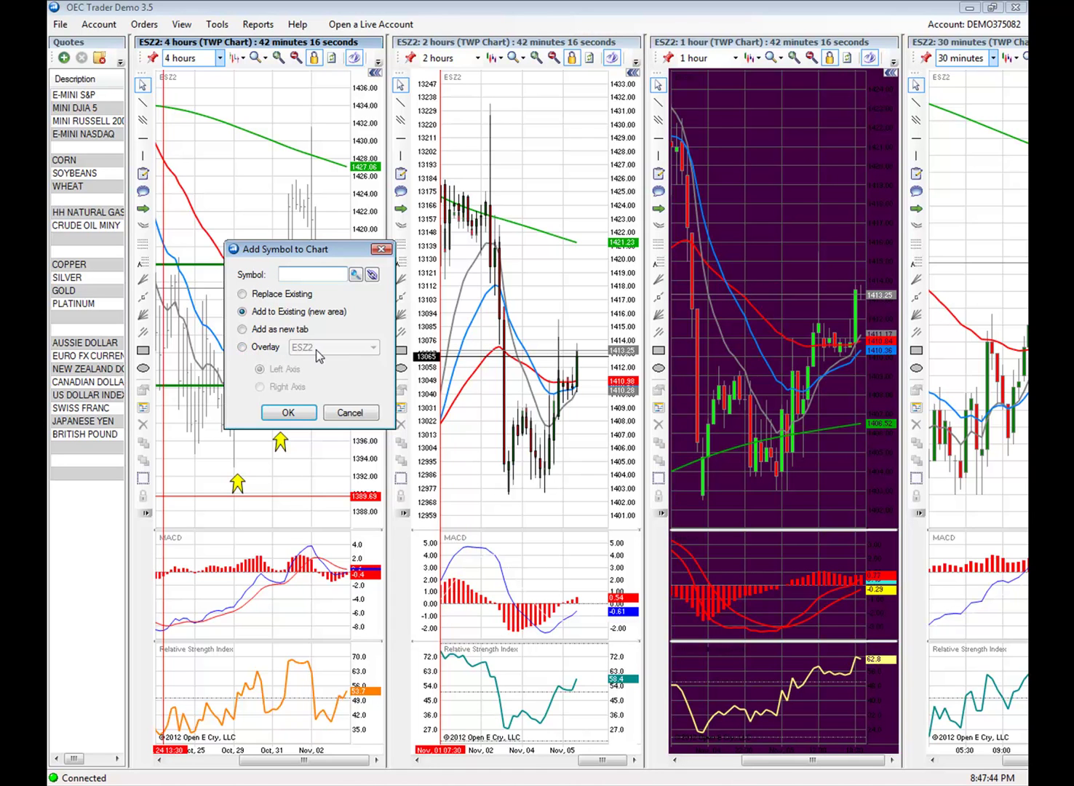
{"action": "left_click", "coordinate": [351, 413]}
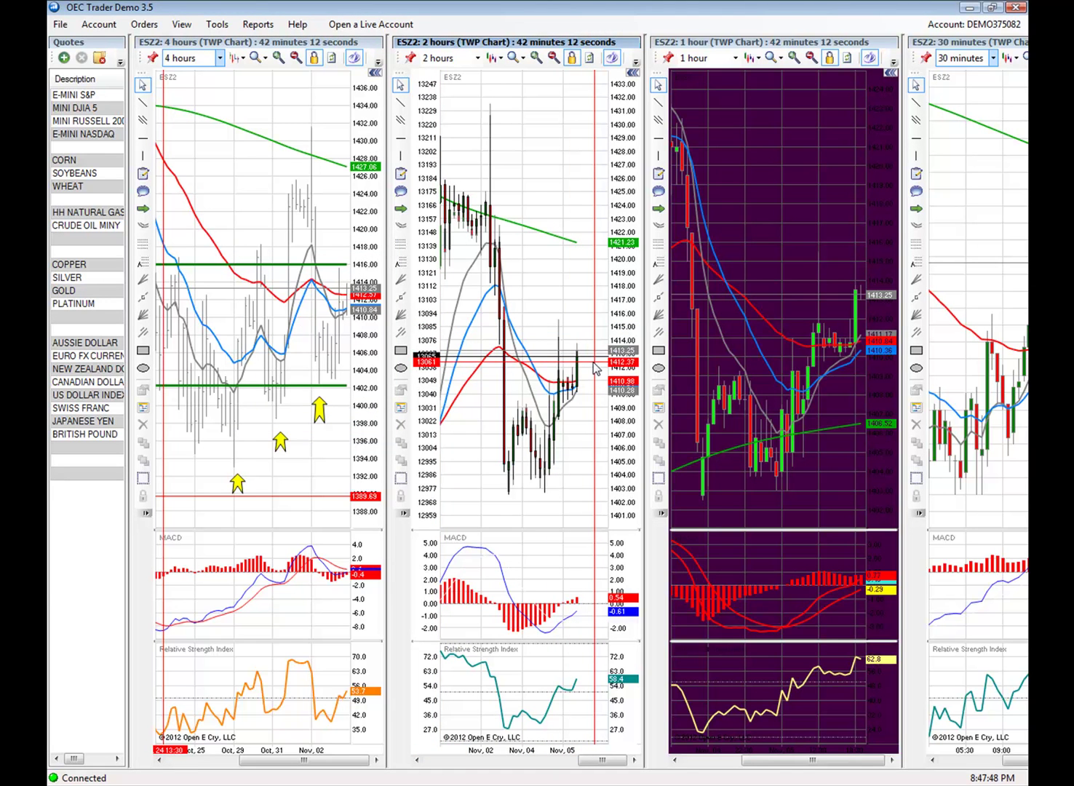
Zoom in on the 2-hour chart to examine its latest overlaid candles
{"action": "left_click", "coordinate": [536, 58]}
{"action": "left_click", "coordinate": [537, 58]}
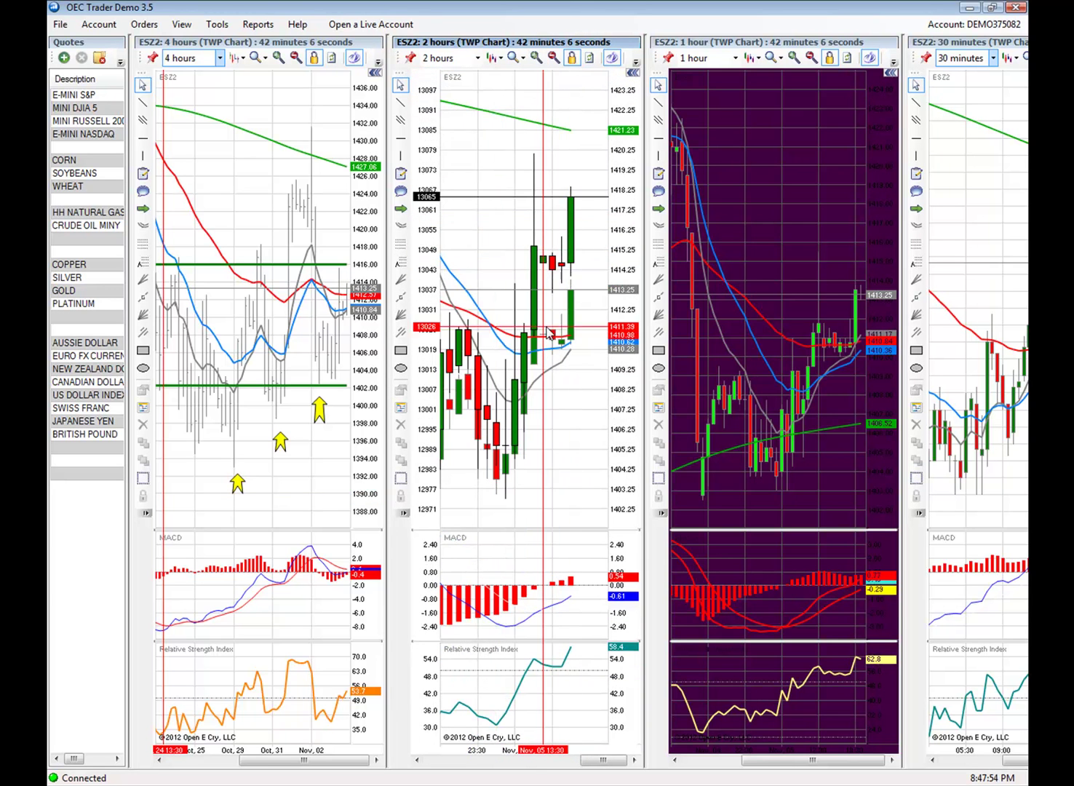
{"action": "mouse_move", "coordinate": [550, 364]}
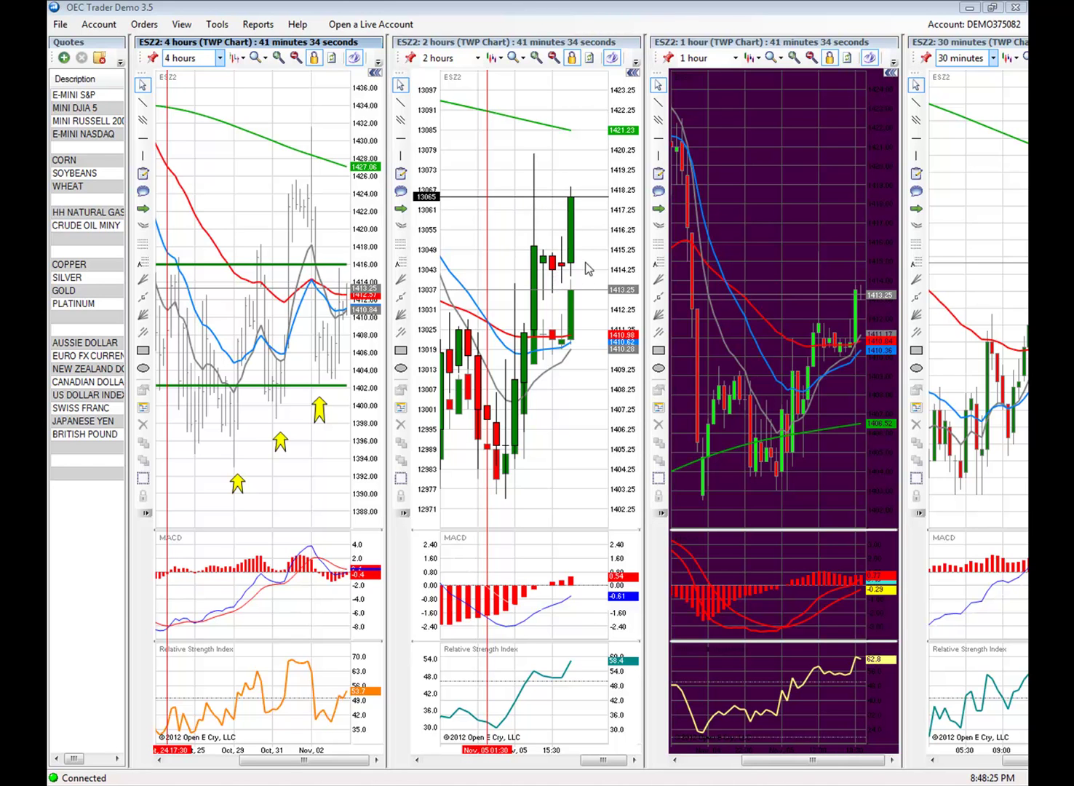
{"action": "left_click", "coordinate": [580, 199]}
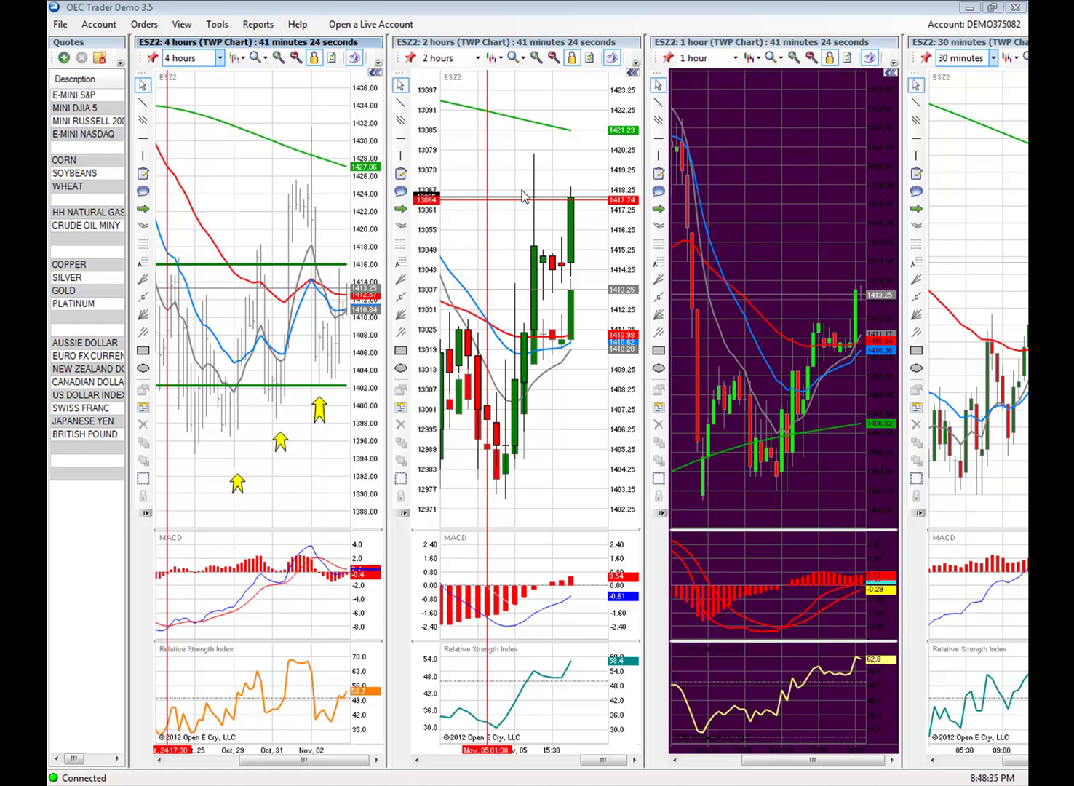
Zoom the 2-hour chart out to late October, and zoom back in to the bars around the start of November
{"action": "left_click", "coordinate": [555, 60]}
{"action": "left_click", "coordinate": [554, 60]}
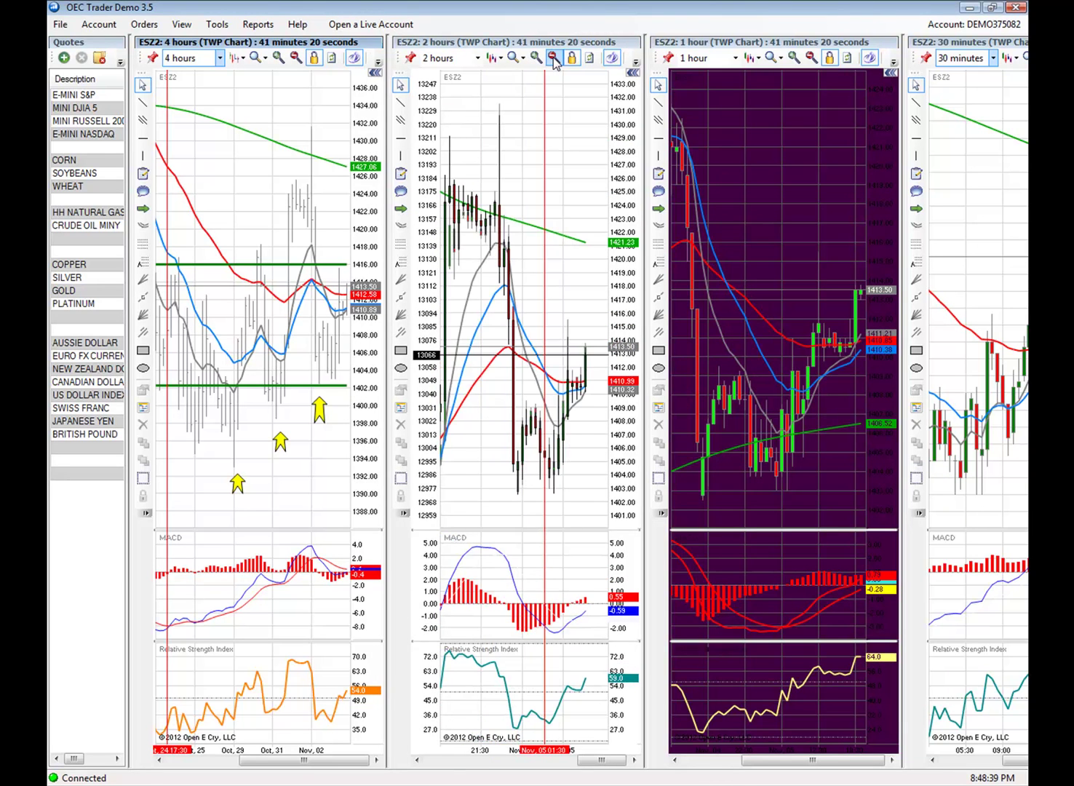
{"action": "left_click", "coordinate": [555, 60]}
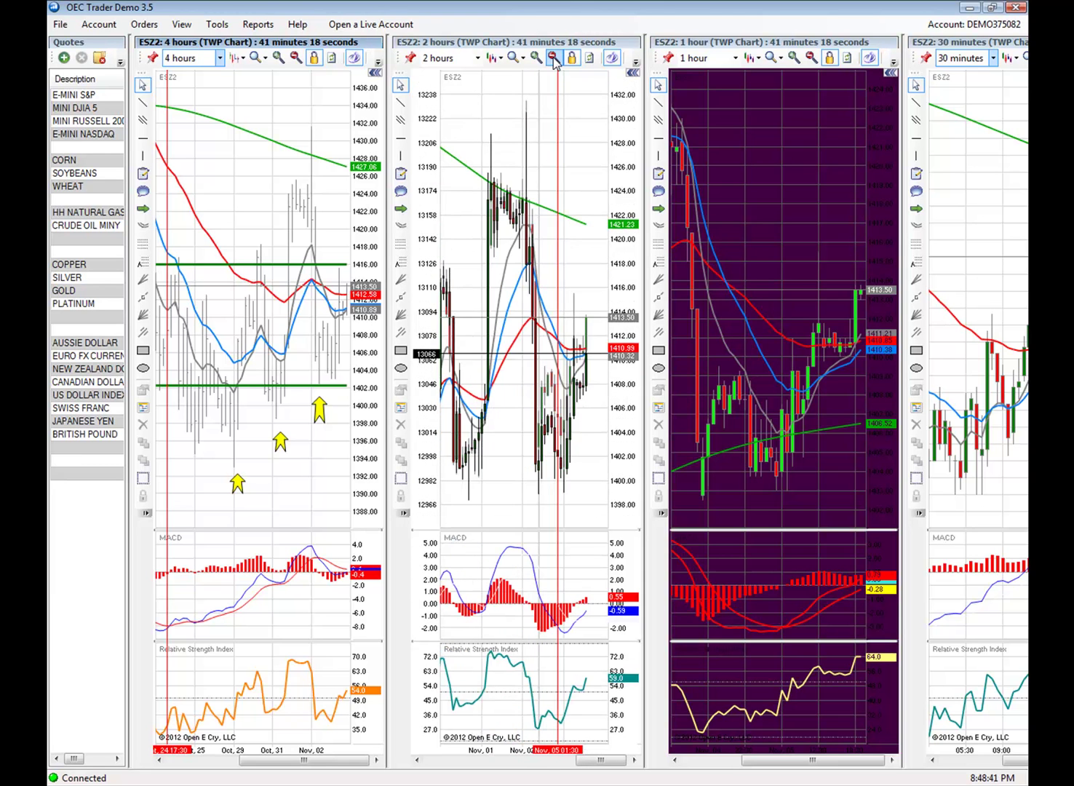
{"action": "left_click", "coordinate": [555, 59]}
{"action": "left_click", "coordinate": [555, 59]}
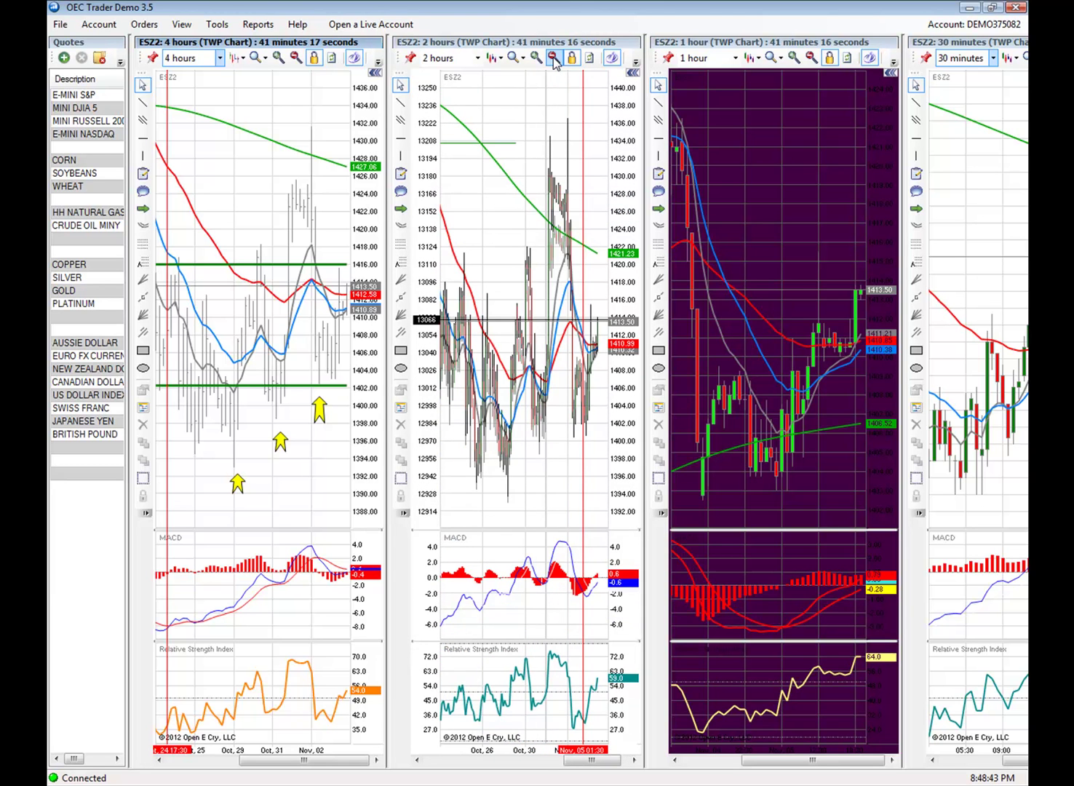
{"action": "left_click", "coordinate": [555, 62]}
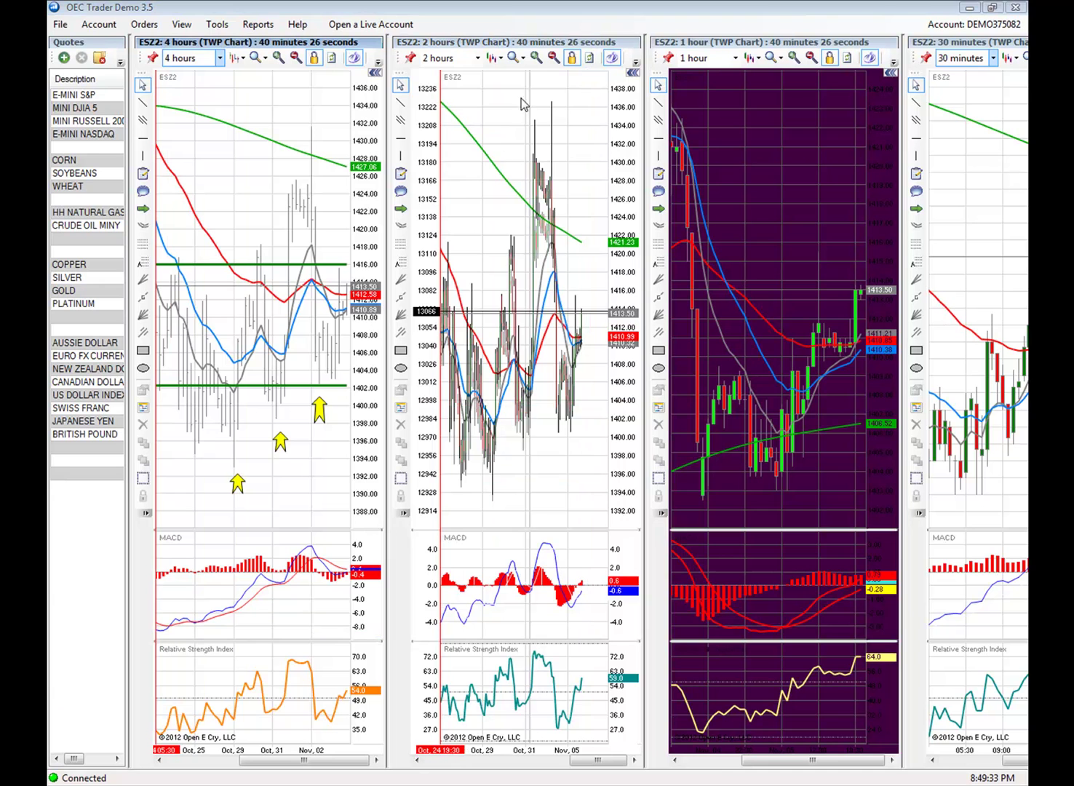
{"action": "left_click", "coordinate": [539, 59]}
{"action": "left_click", "coordinate": [539, 58]}
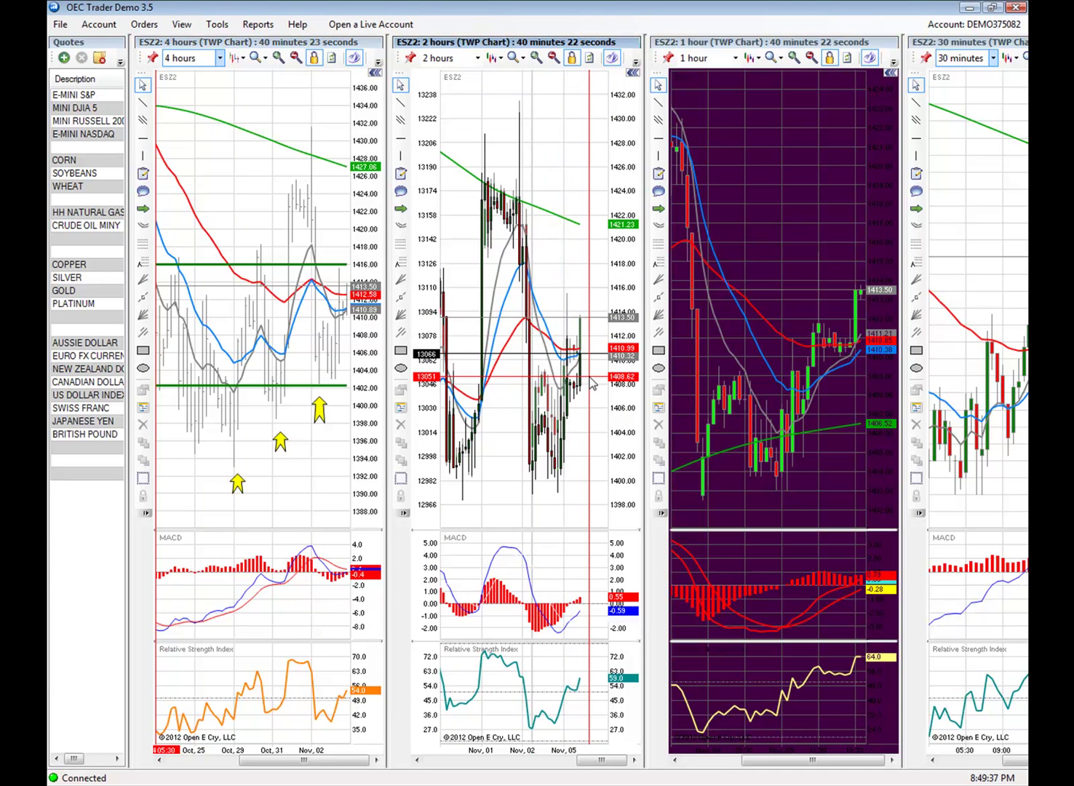
View the properties of the Relative Strength Index on the 1-hour chart, then close them
{"action": "left_click", "coordinate": [816, 292]}
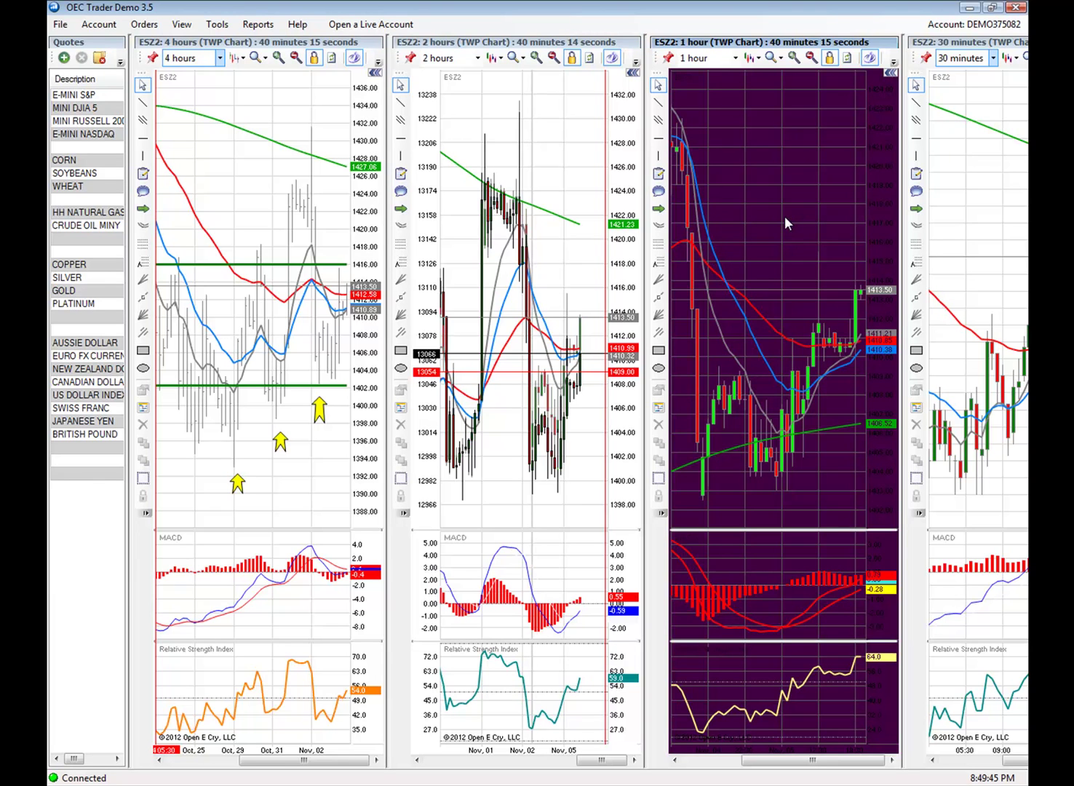
{"action": "mouse_move", "coordinate": [819, 258]}
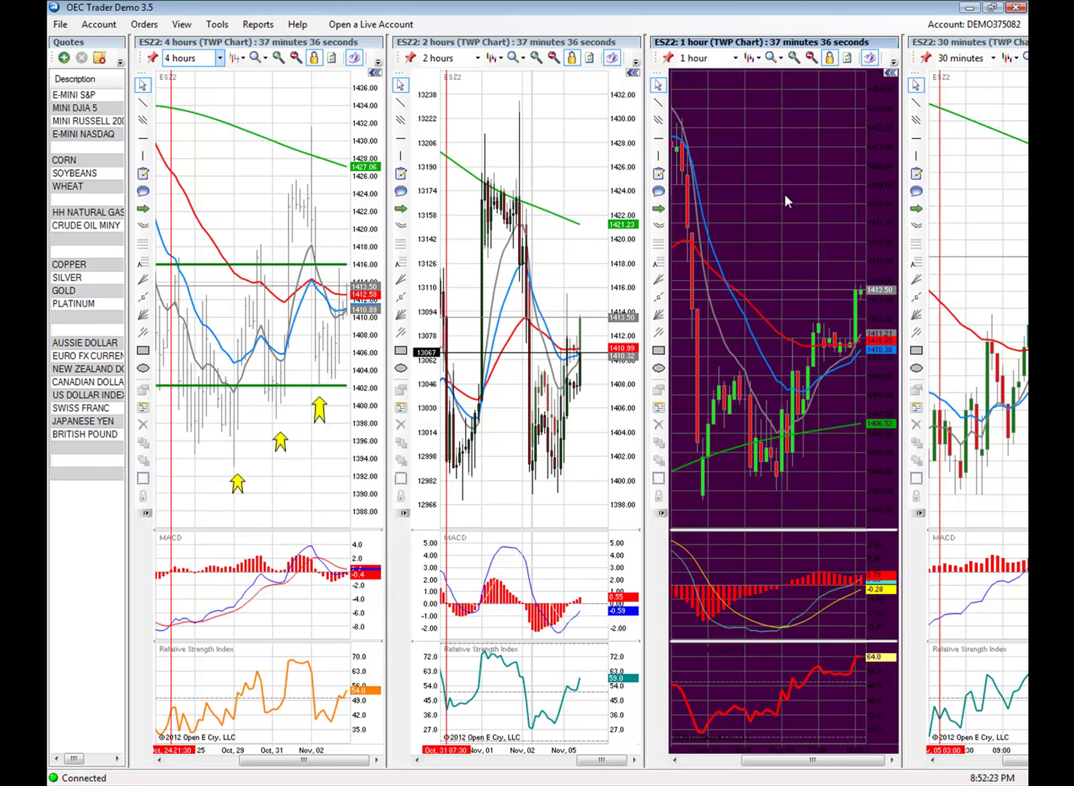
{"action": "left_click", "coordinate": [890, 75]}
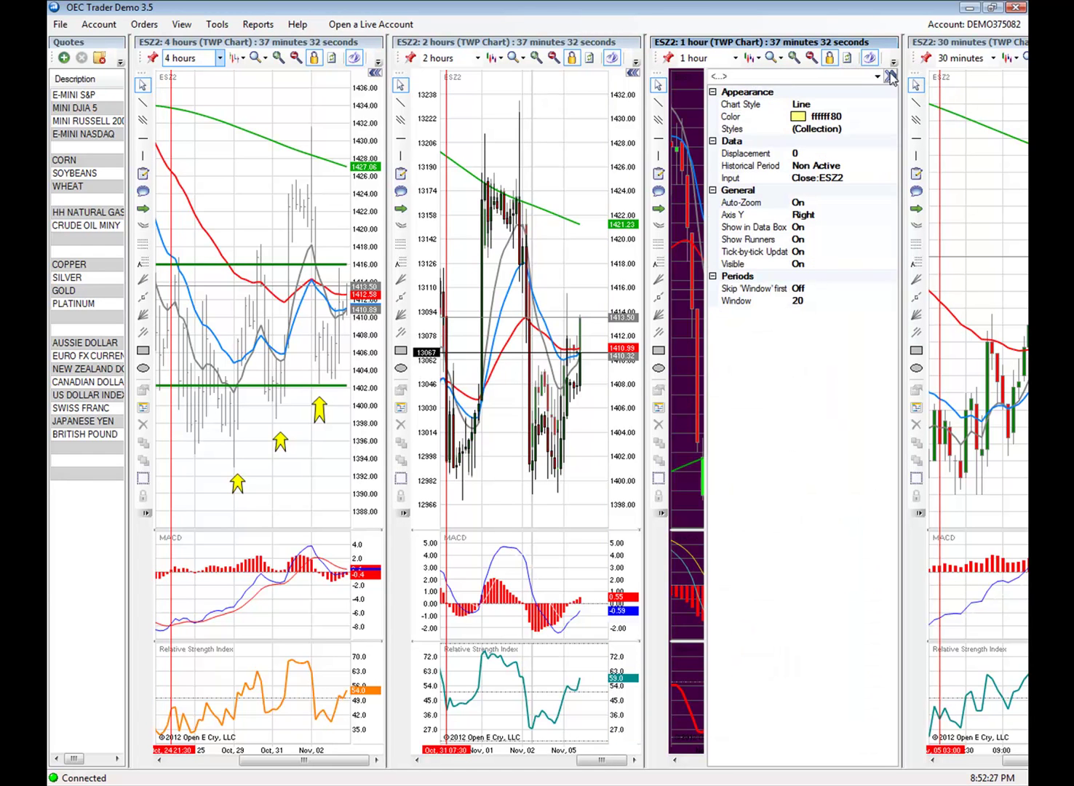
{"action": "left_click", "coordinate": [891, 76]}
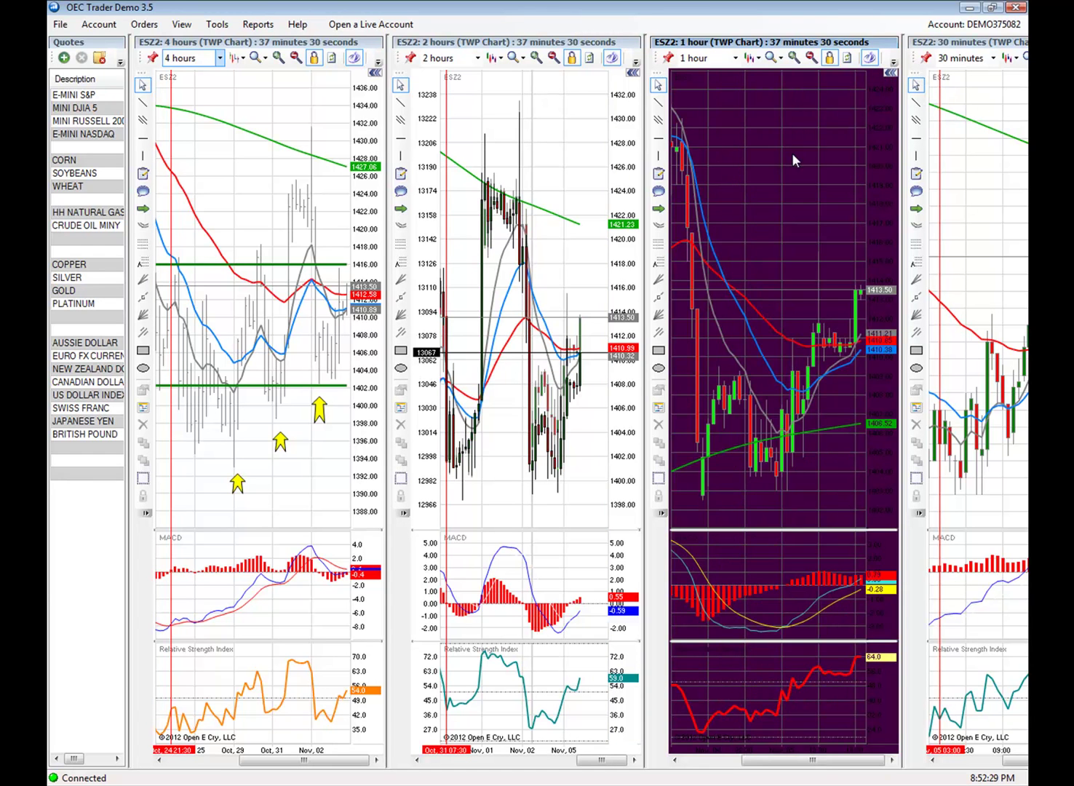
Review the 1-hour chart's background, crosshair and grid properties, close them, and compare its appearance with the 2-hour chart
{"action": "left_click", "coordinate": [891, 76]}
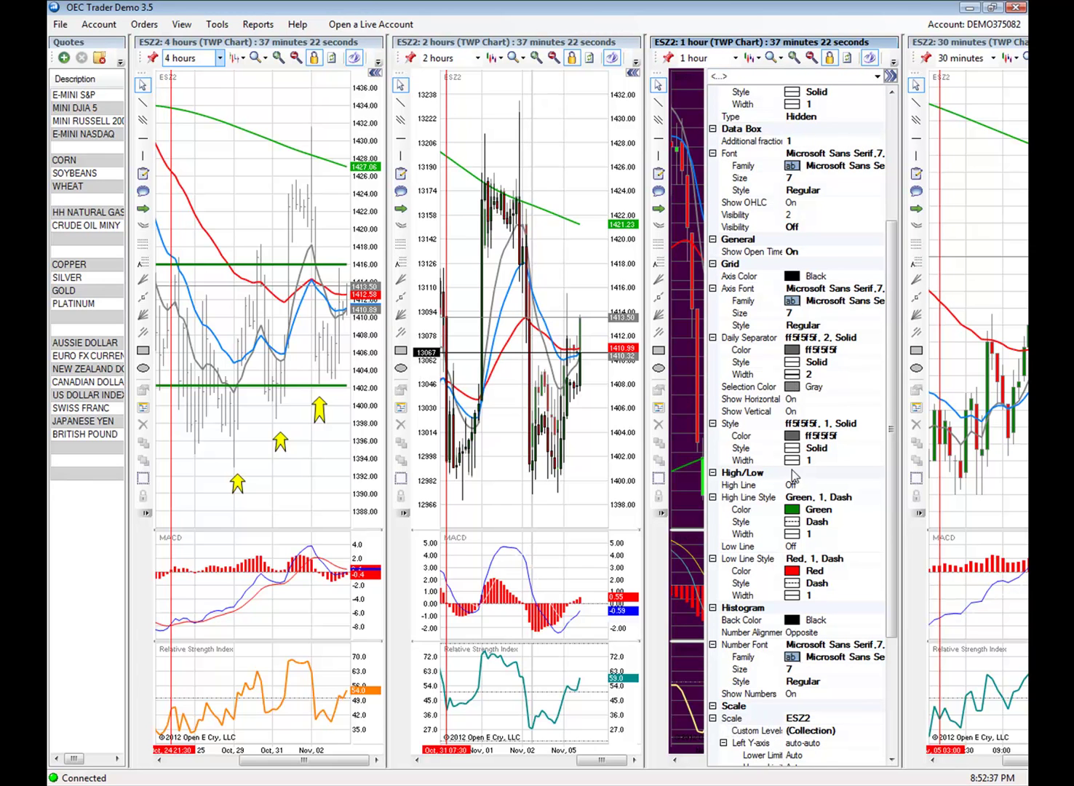
{"action": "left_click", "coordinate": [894, 109]}
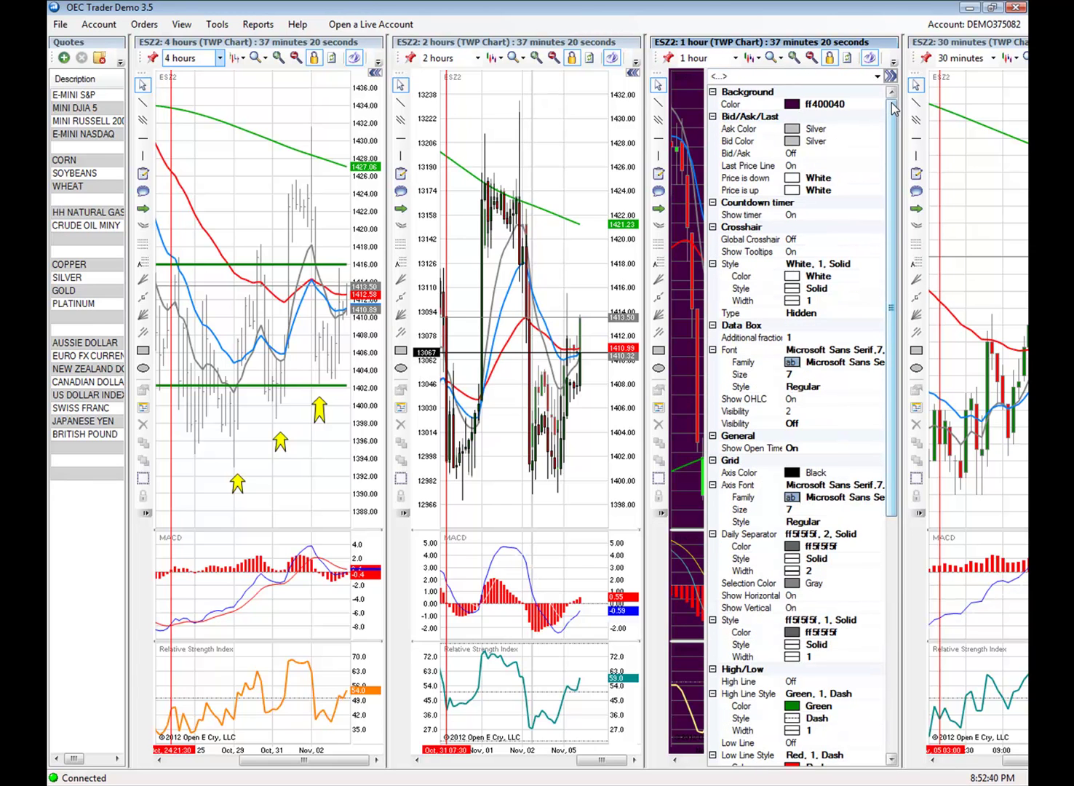
{"action": "left_click", "coordinate": [792, 109]}
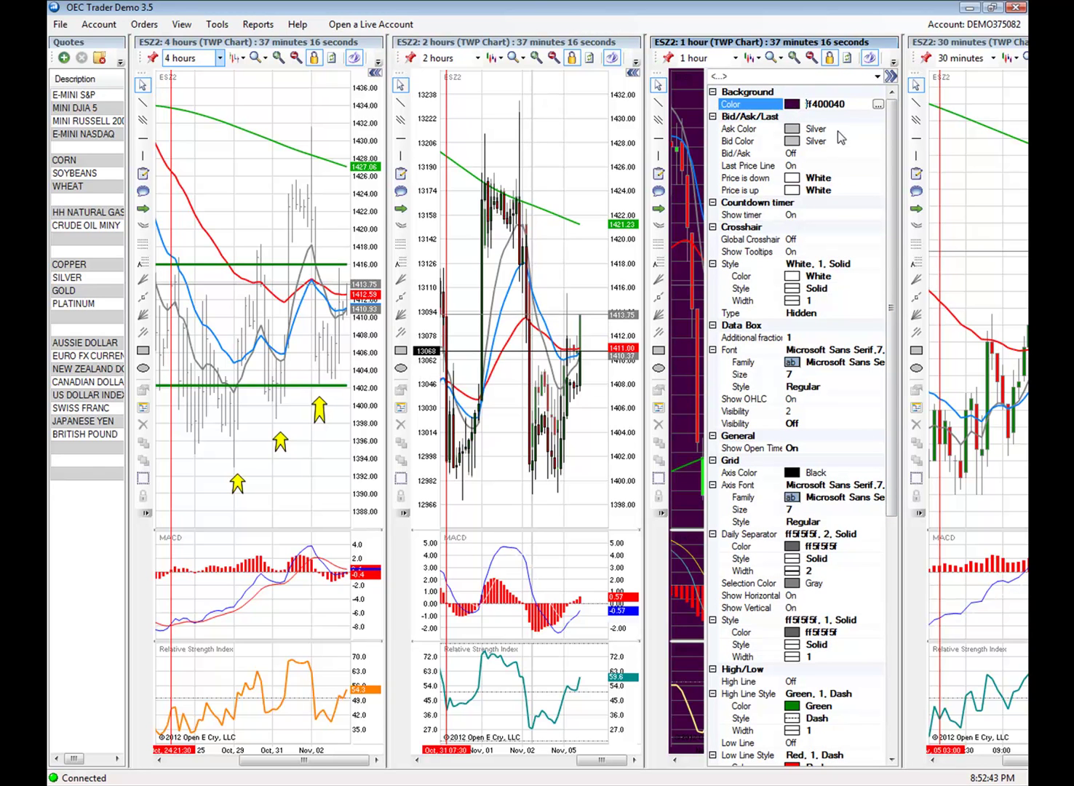
{"action": "left_click", "coordinate": [568, 134]}
{"action": "left_click", "coordinate": [689, 107]}
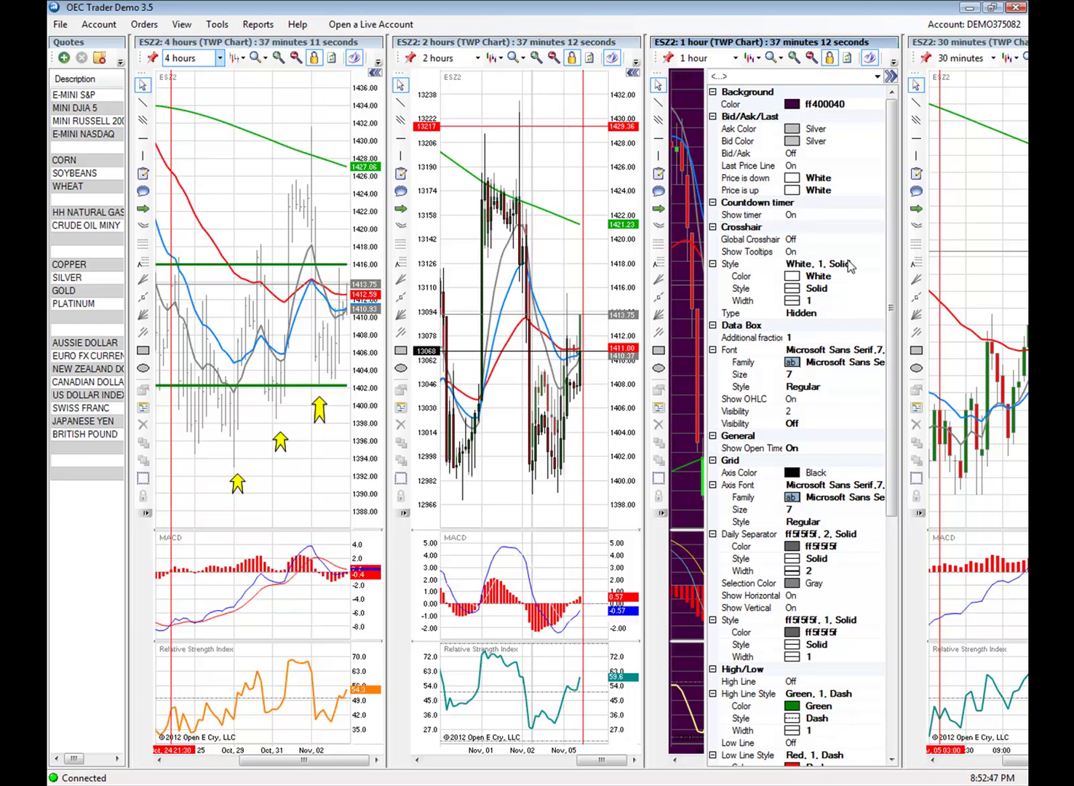
{"action": "left_click", "coordinate": [575, 129]}
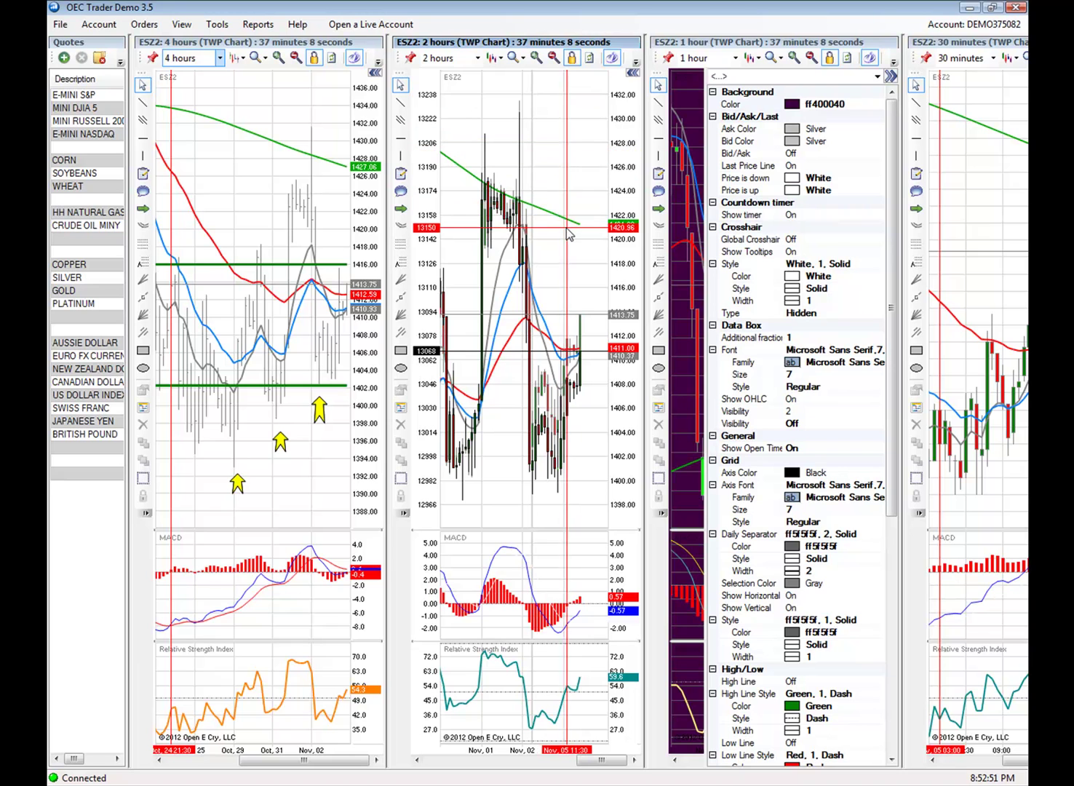
{"action": "left_click", "coordinate": [866, 419]}
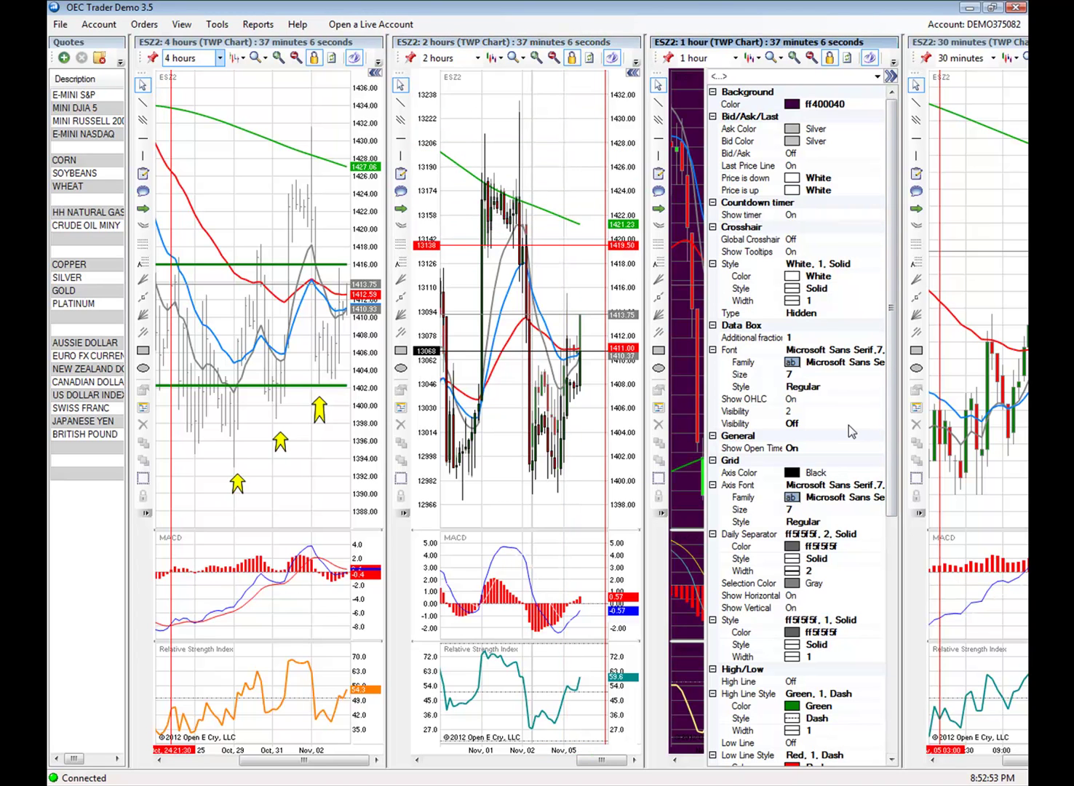
{"action": "left_click", "coordinate": [891, 75]}
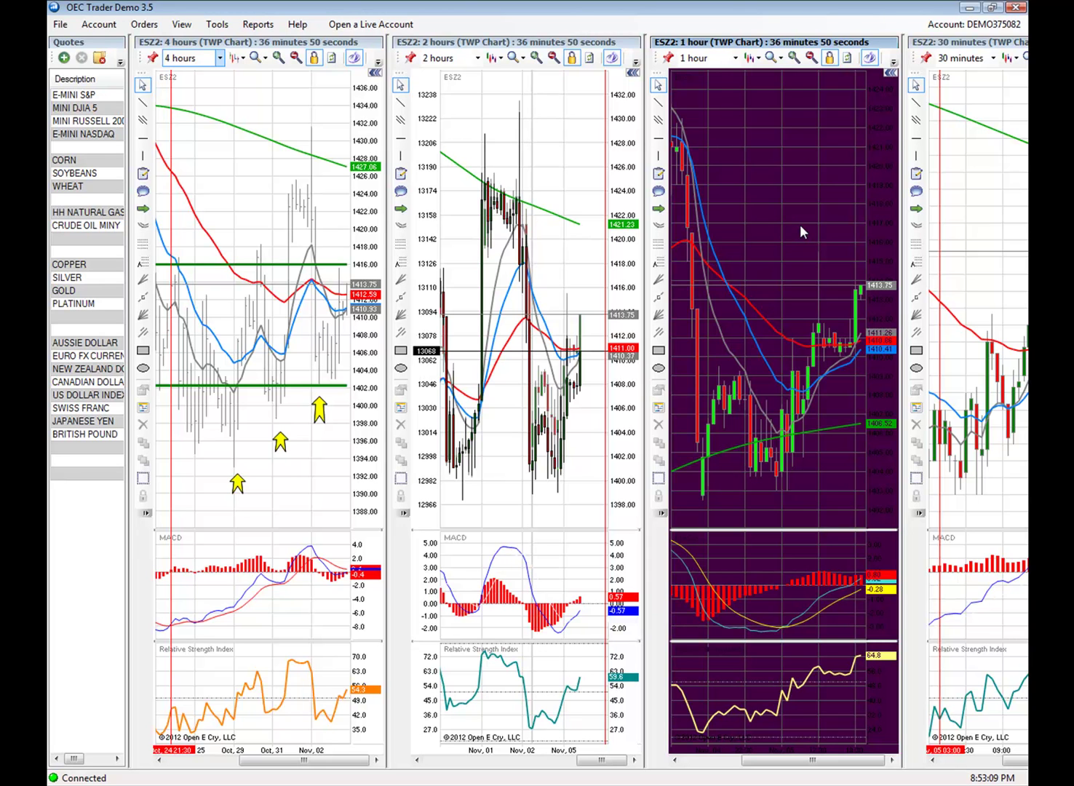
{"action": "left_click", "coordinate": [573, 276]}
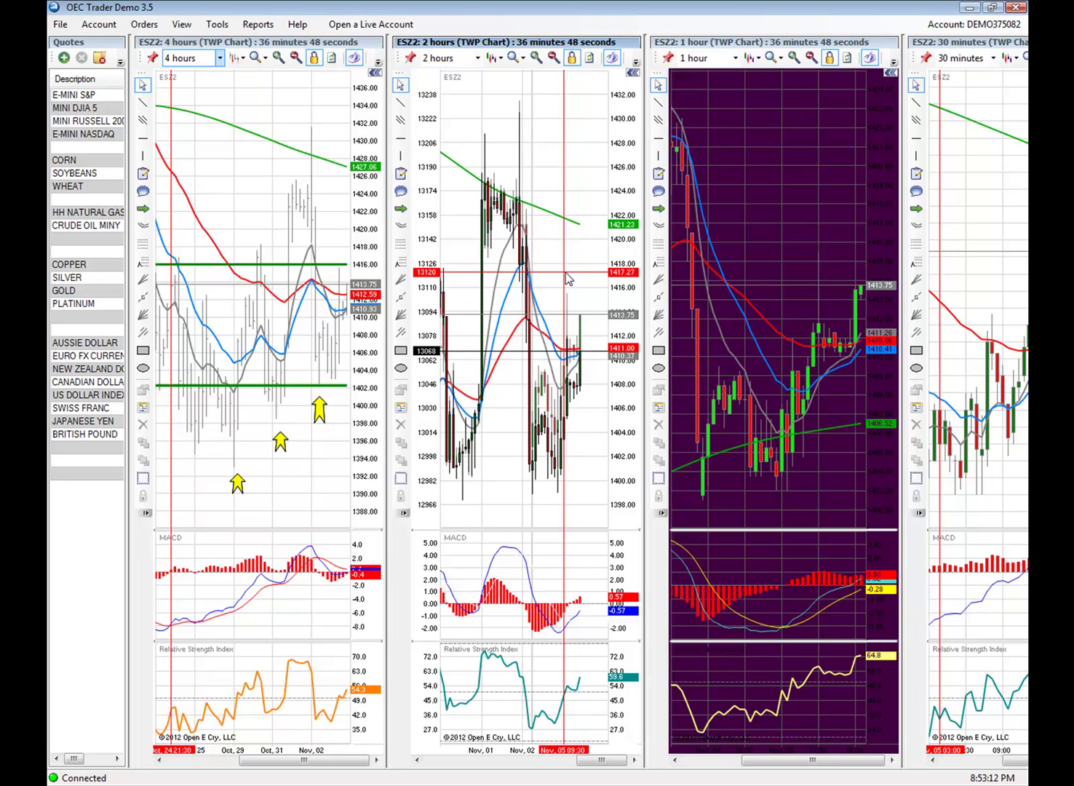
{"action": "left_click", "coordinate": [737, 567]}
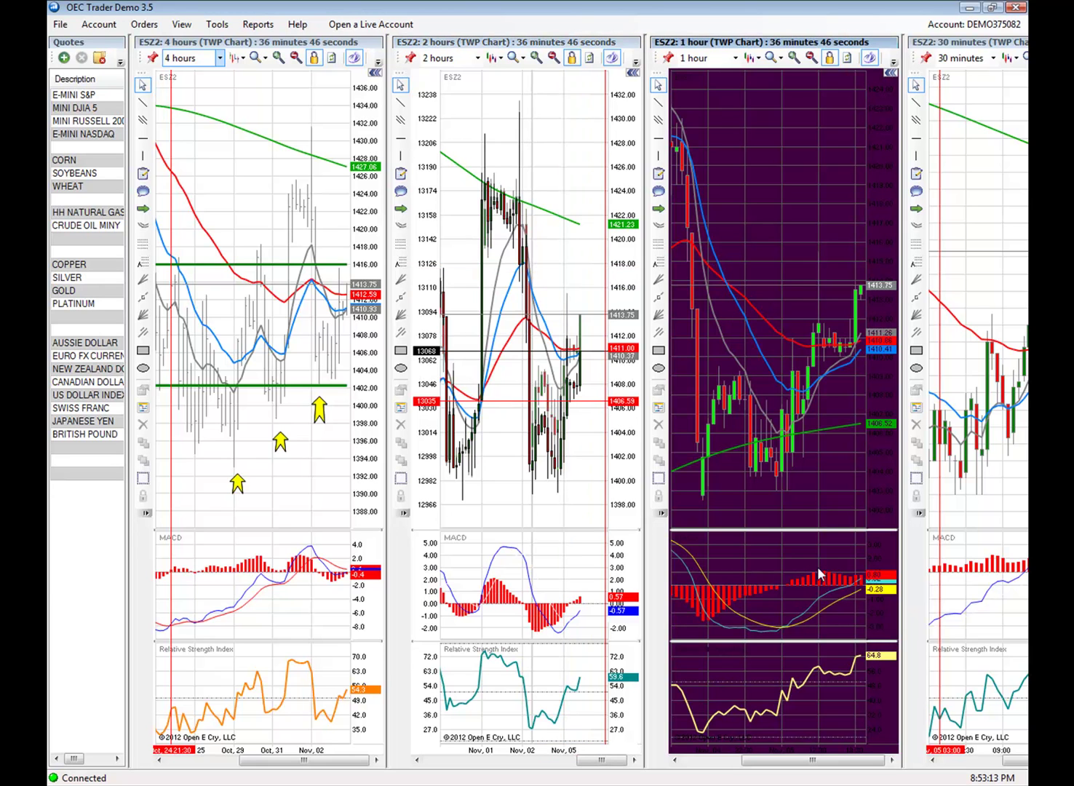